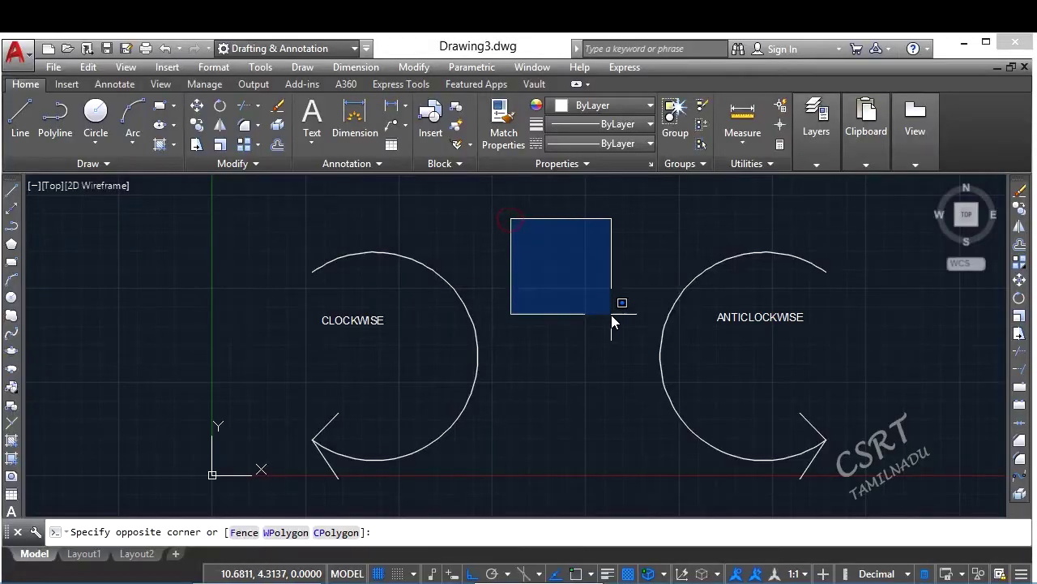
# Open the Drawing Units dialog with UN and close it unchanged, twice.
pyautogui.click(612, 315)
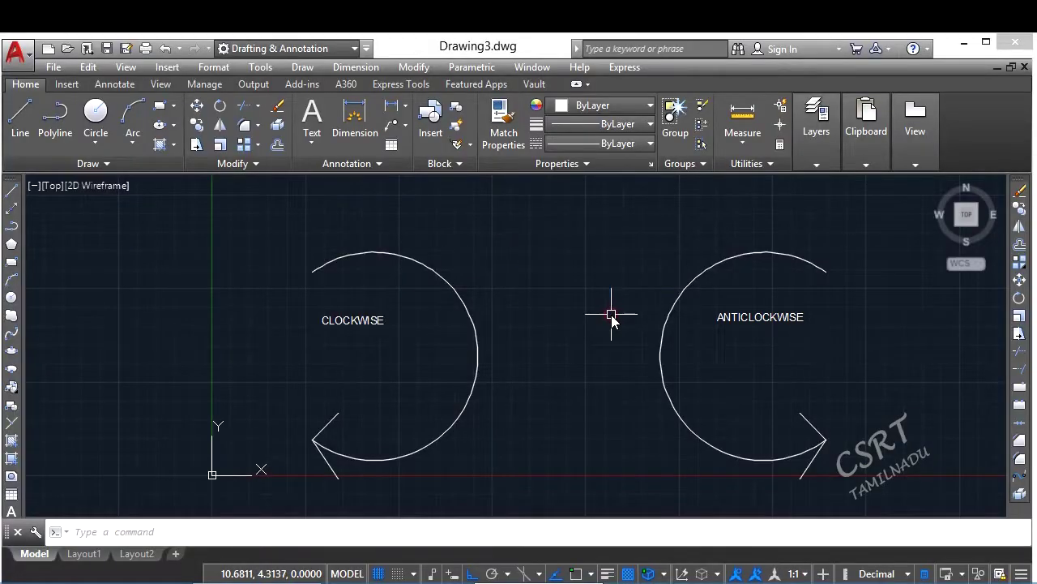
pyautogui.write('un')
pyautogui.press('Return')
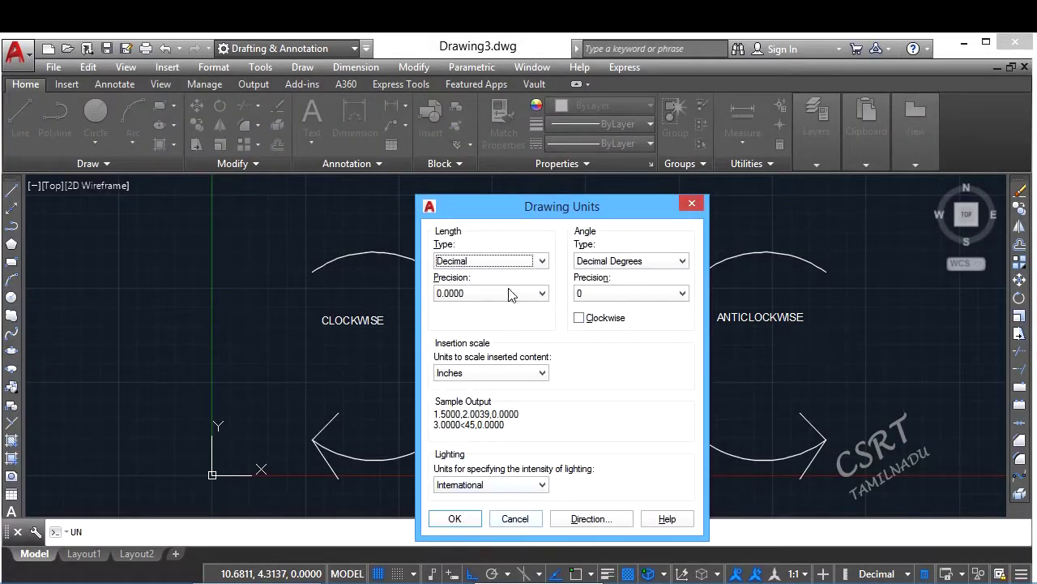
pyautogui.click(519, 519)
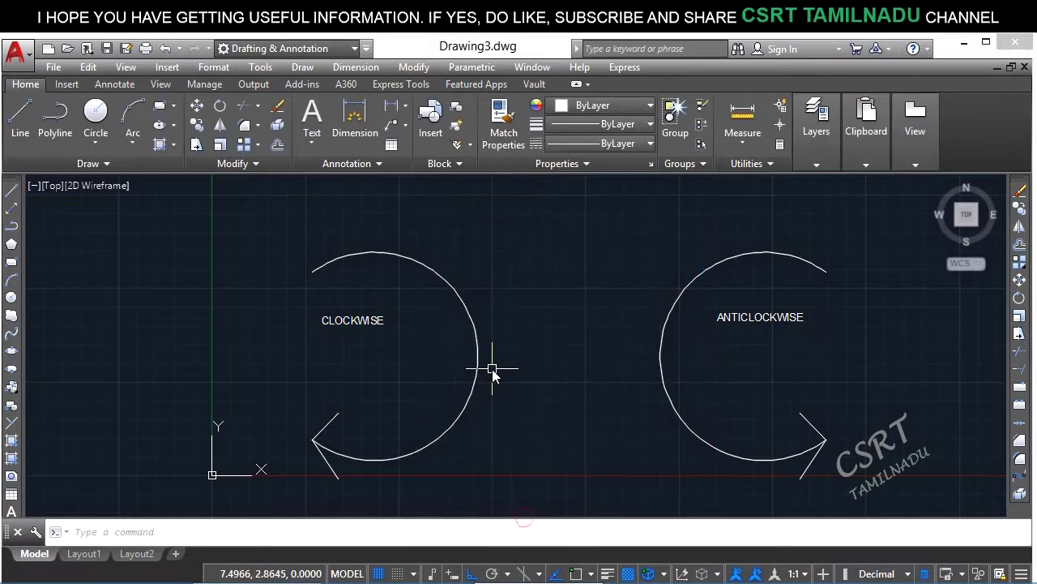
pyautogui.write('un')
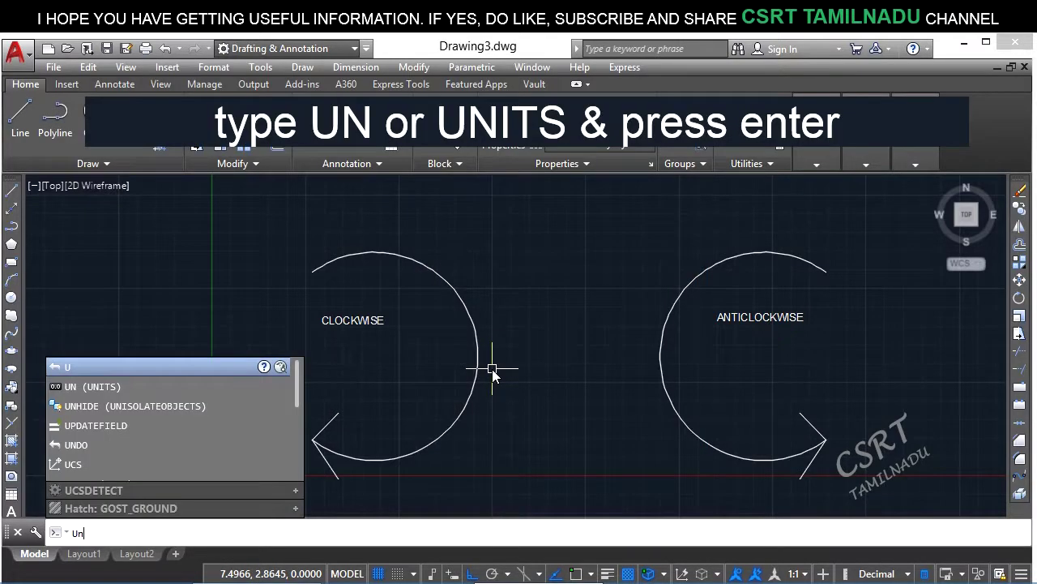
pyautogui.press('Return')
pyautogui.press('Escape')
# Reopen Drawing Units from Format > Units, cancel it, and start a LINE.
pyautogui.click(214, 66)
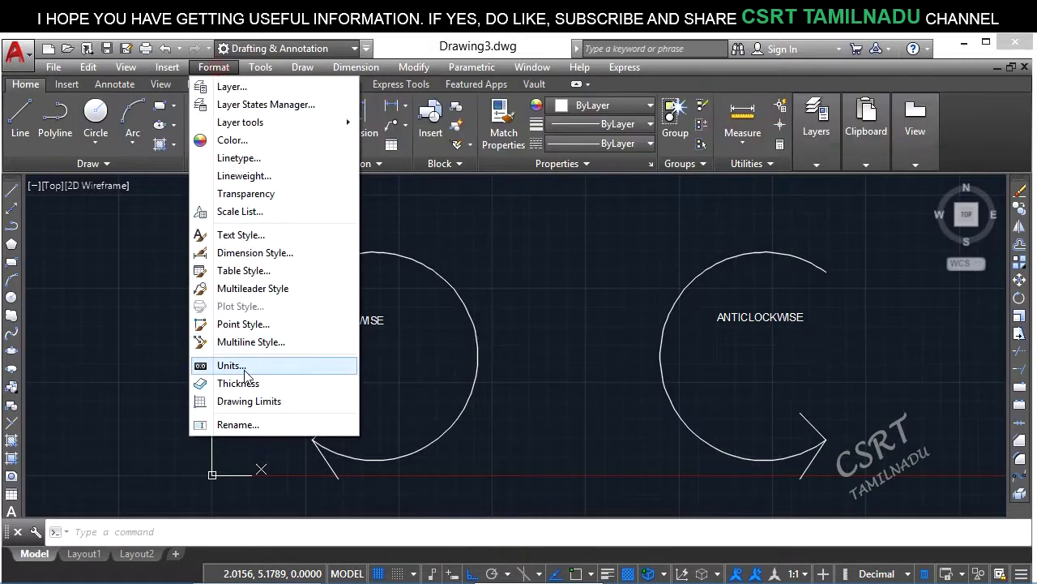
pyautogui.click(235, 364)
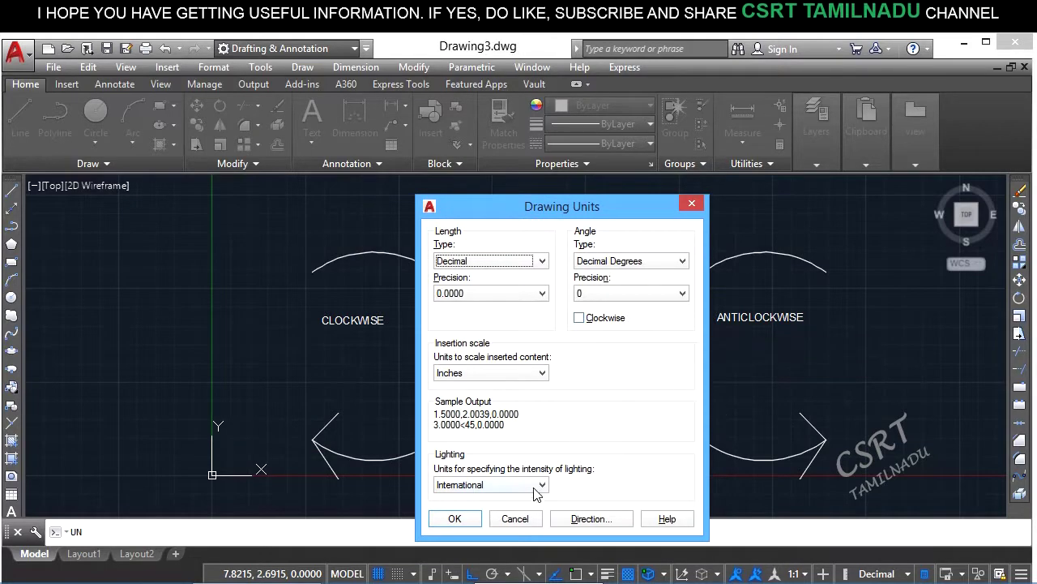
pyautogui.click(516, 518)
pyautogui.write('L')
pyautogui.press('Return')
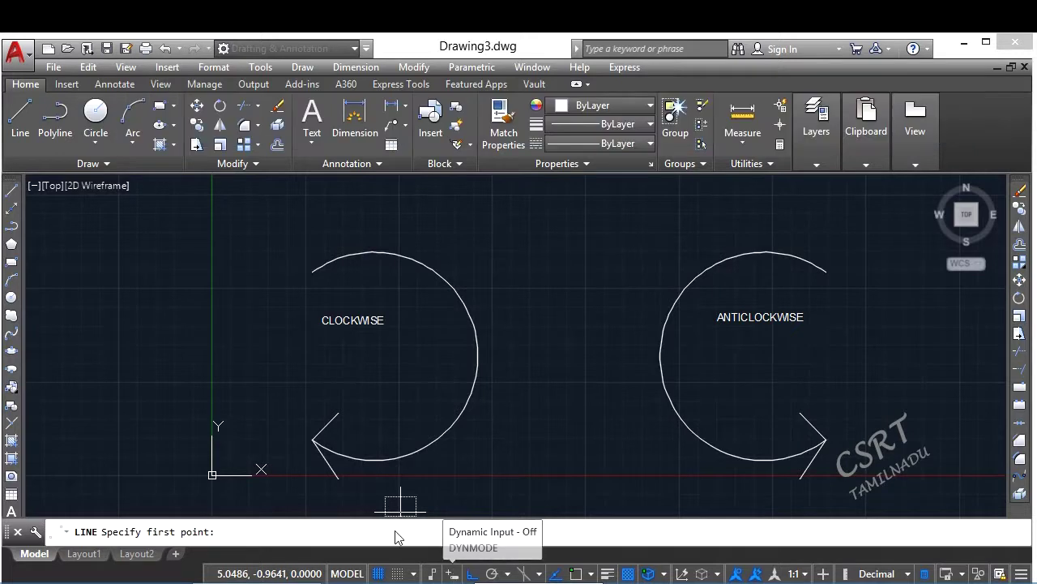
# With ortho off, draw a 2-unit line at 45° (@2<45) left of the origin.
pyautogui.click(154, 373)
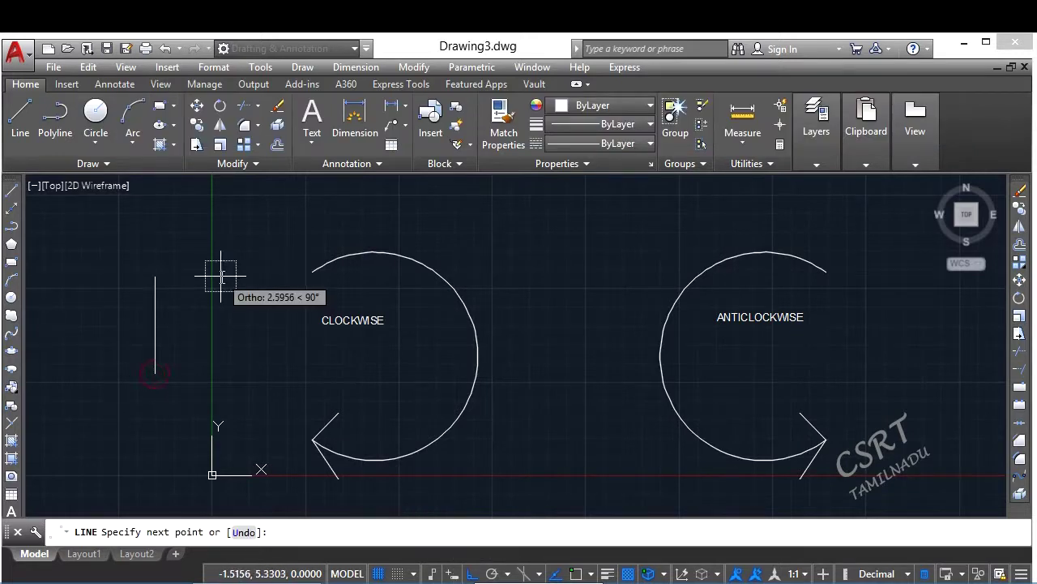
pyautogui.press('F8')
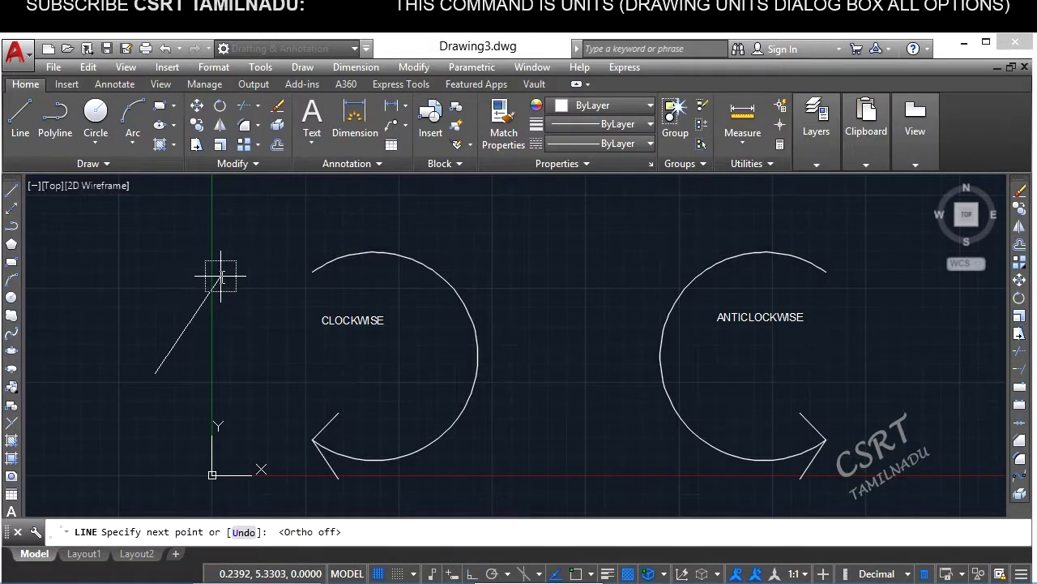
pyautogui.write('@2<')
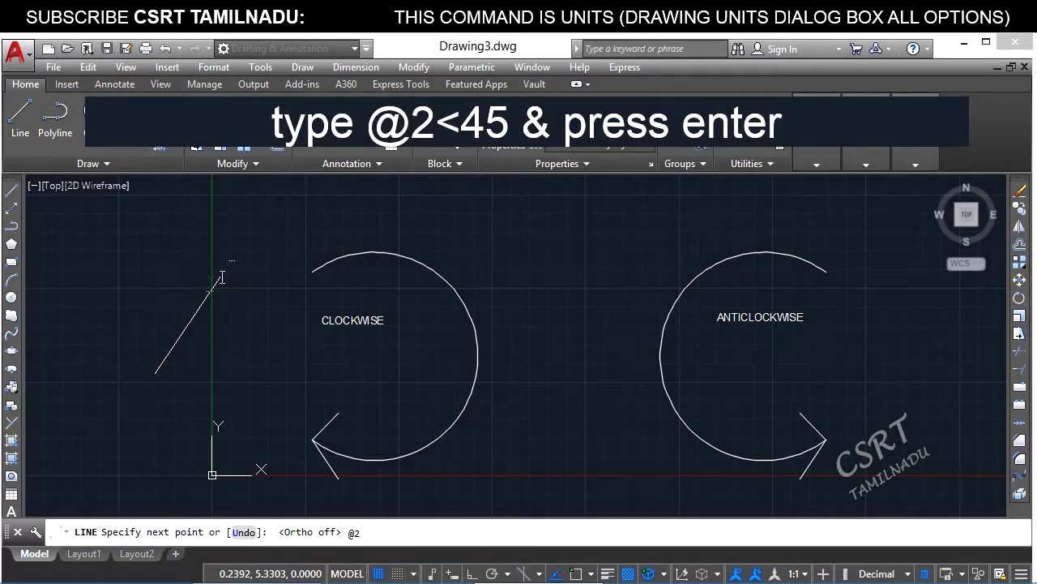
pyautogui.write('45')
pyautogui.press('Return')
pyautogui.press('Return')
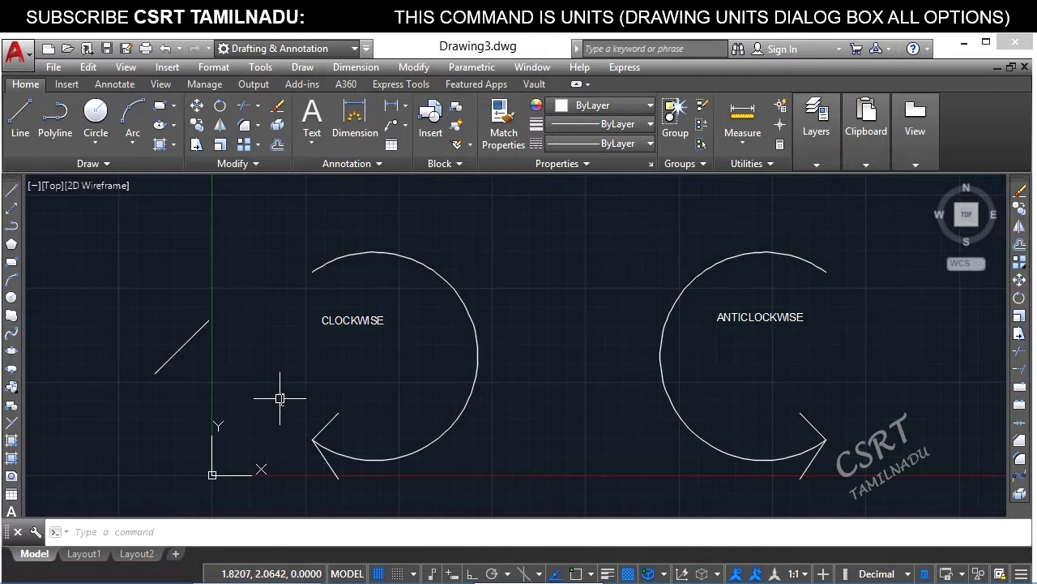
# Turn on Clockwise angle measurement in Drawing Units.
pyautogui.write('units')
pyautogui.press('Return')
pyautogui.click(579, 317)
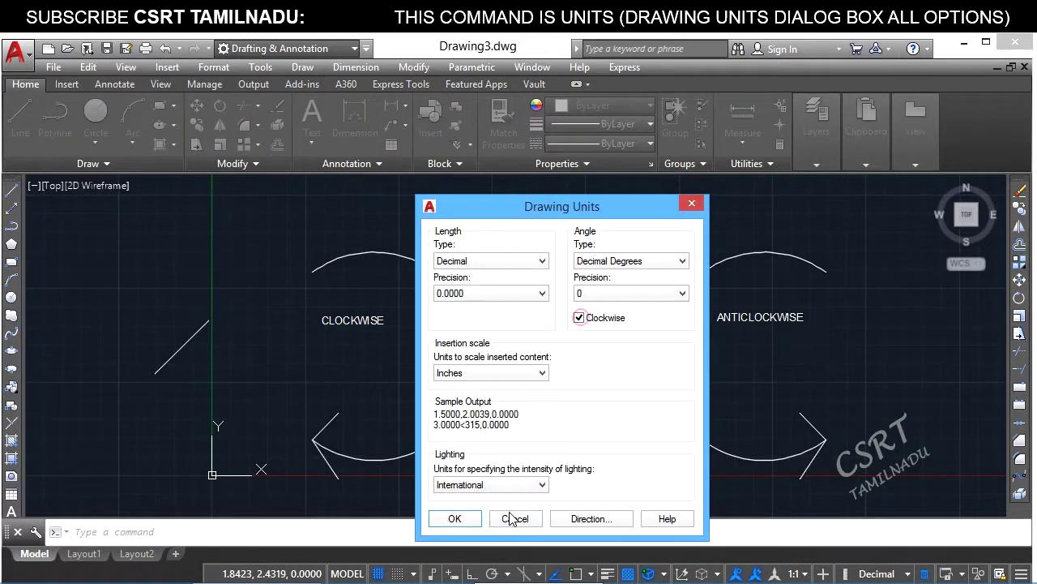
pyautogui.click(454, 519)
# Draw a second 2-unit line at 45° from the first line's lower end.
pyautogui.write('L')
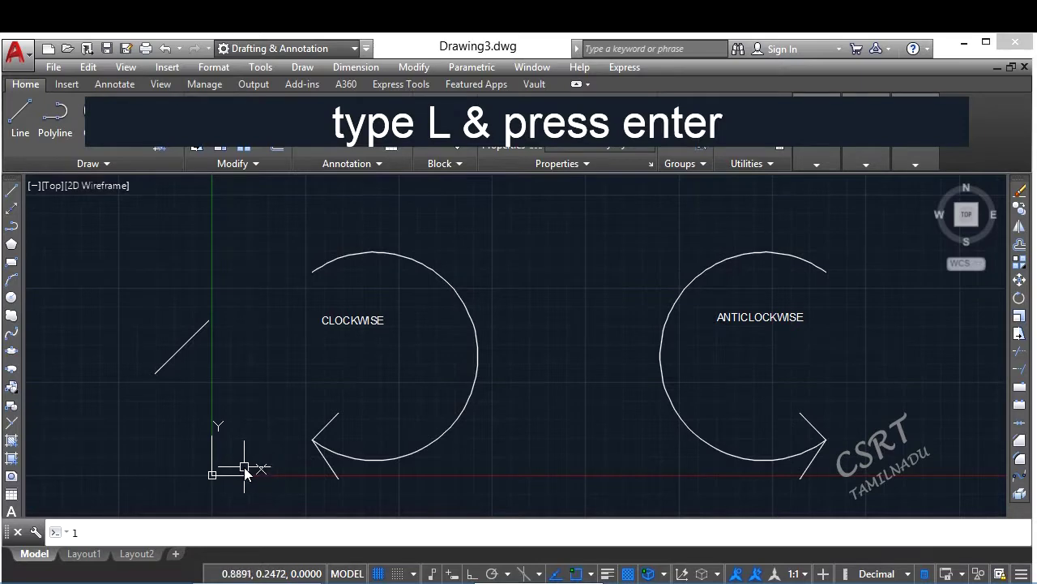
pyautogui.press('Return')
pyautogui.click(164, 389)
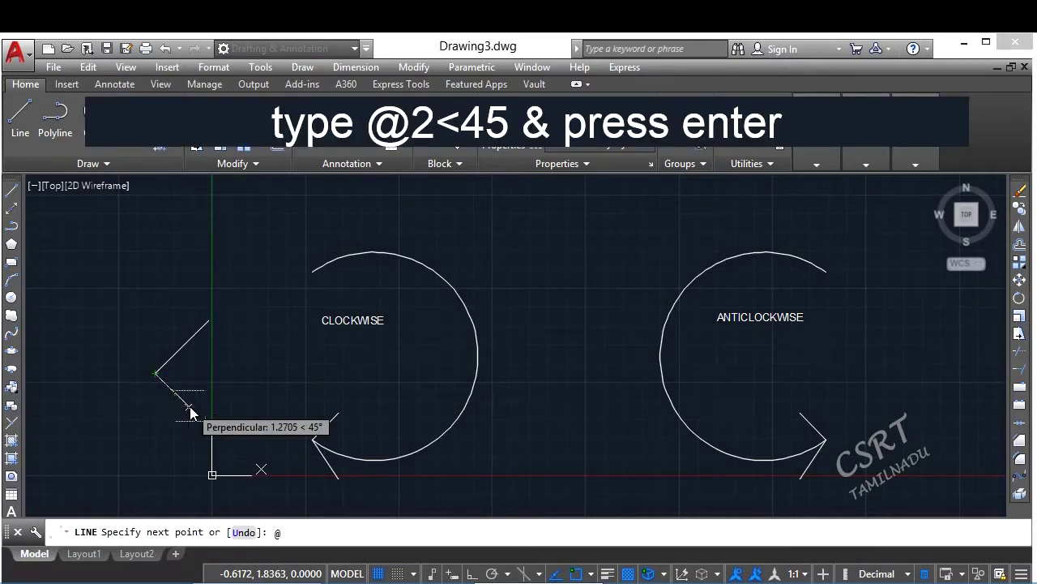
pyautogui.write('@2<45')
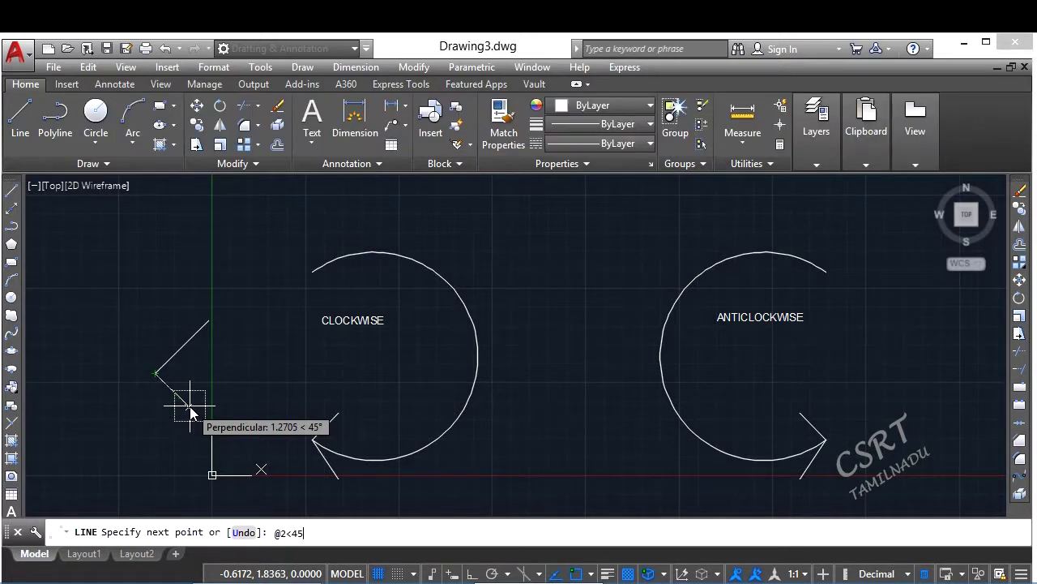
pyautogui.press('Return')
pyautogui.press('Return')
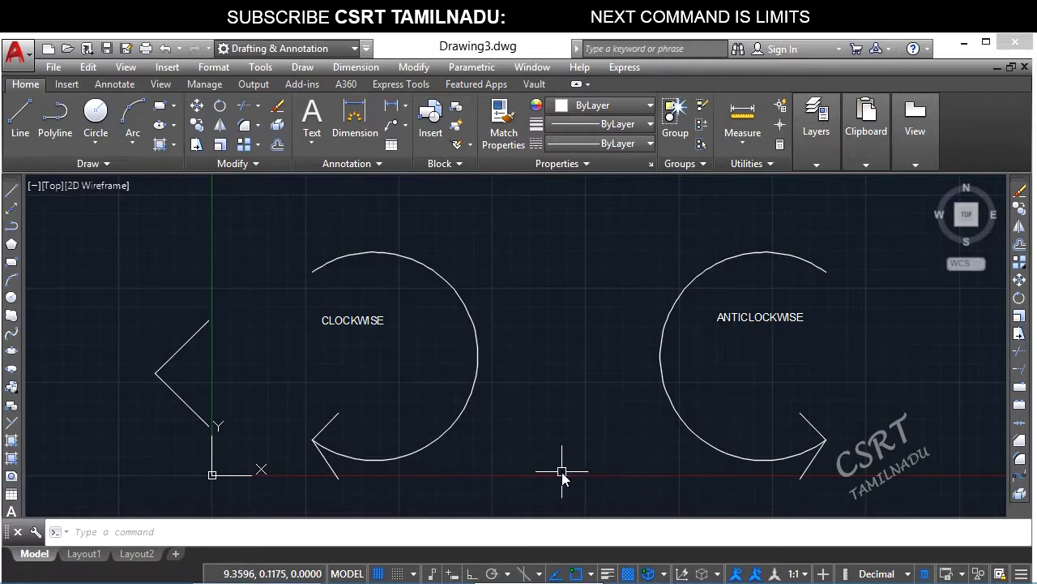
# Set the base angle direction to North in Drawing Units.
pyautogui.write('un')
pyautogui.press('Return')
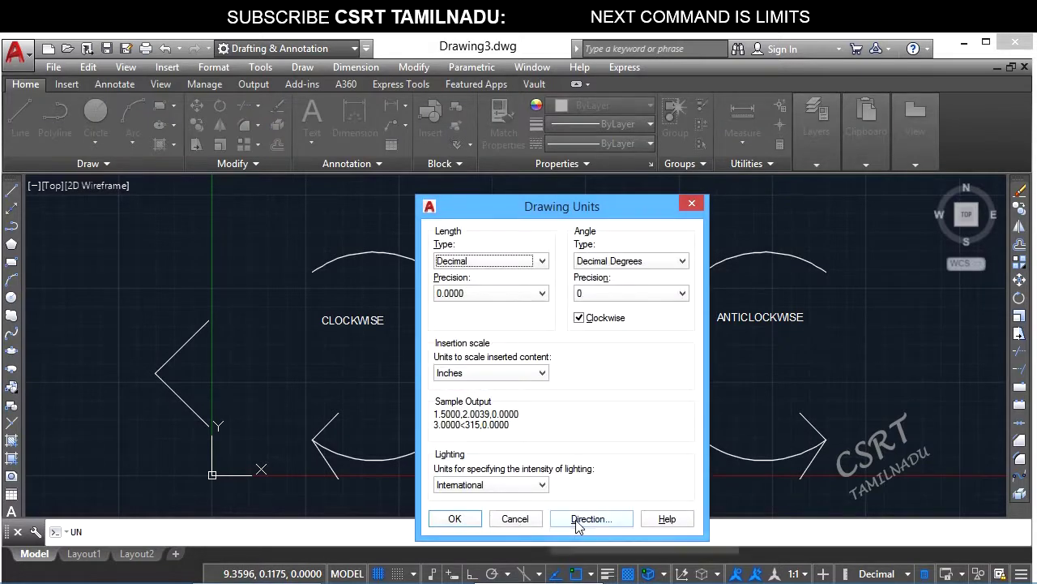
pyautogui.click(579, 526)
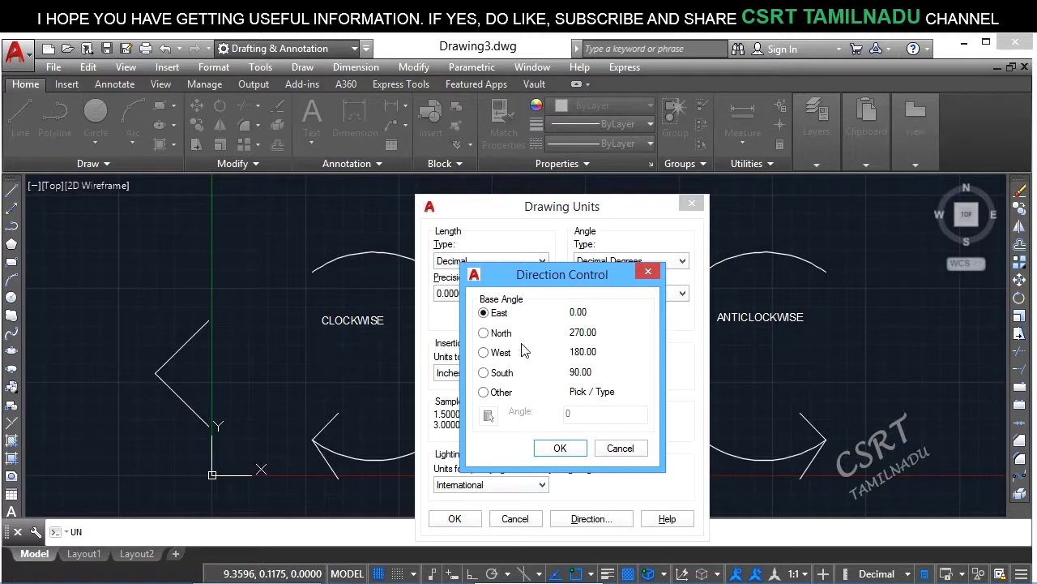
pyautogui.click(496, 335)
pyautogui.click(558, 448)
pyautogui.click(456, 518)
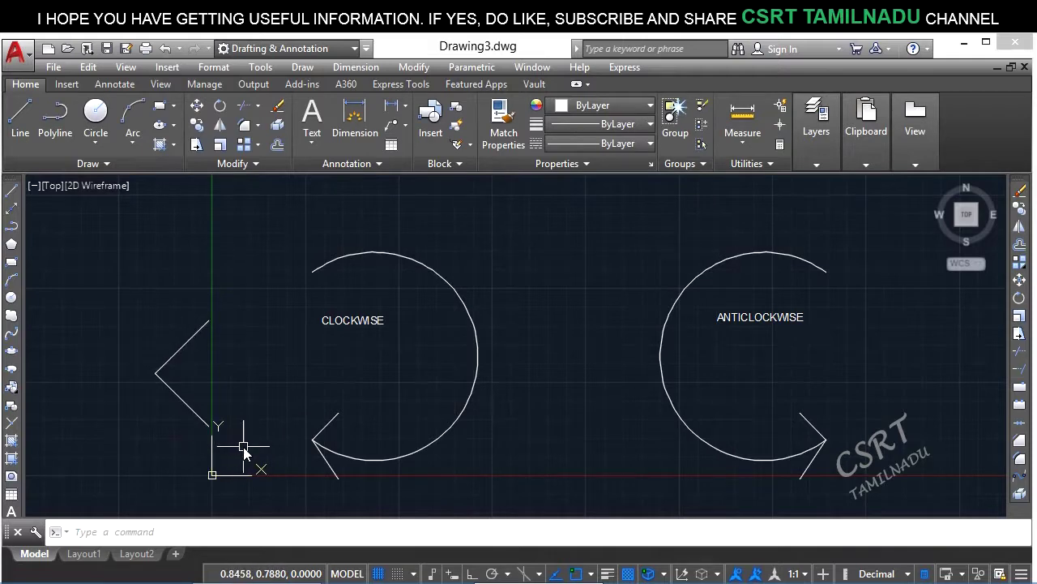
# Draw a 2-unit line at 0° from the V's vertex and inspect it.
pyautogui.write('l')
pyautogui.press('Return')
pyautogui.click(156, 373)
pyautogui.write('@2<0')
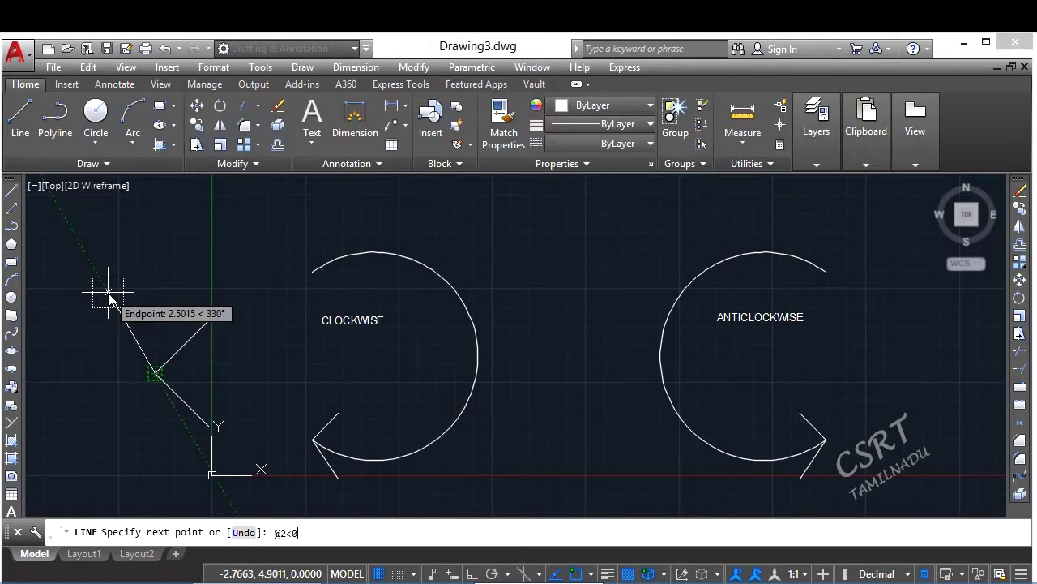
pyautogui.press('Return')
pyautogui.press('Return')
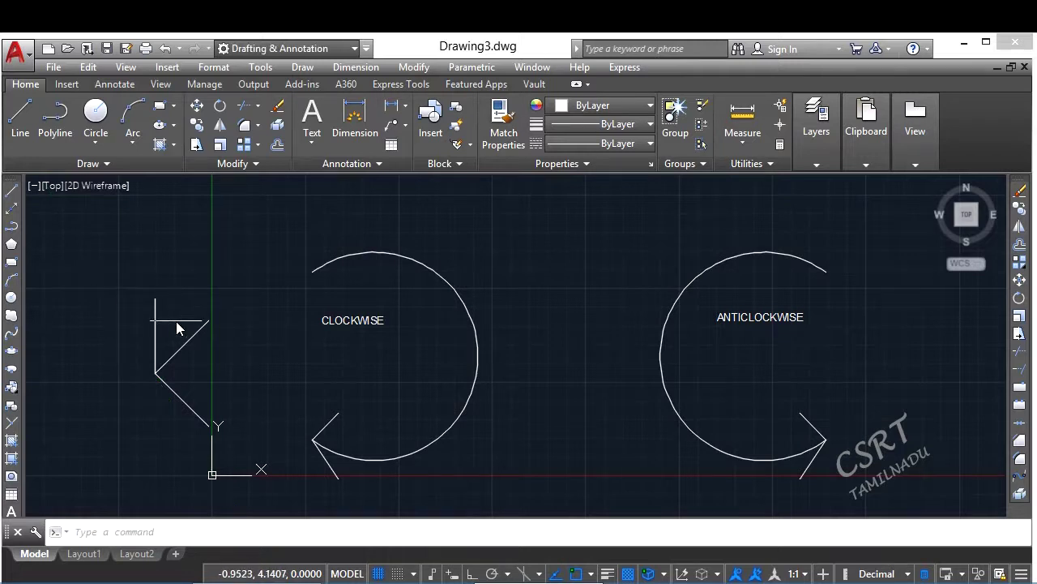
pyautogui.click(155, 324)
pyautogui.press('Escape')
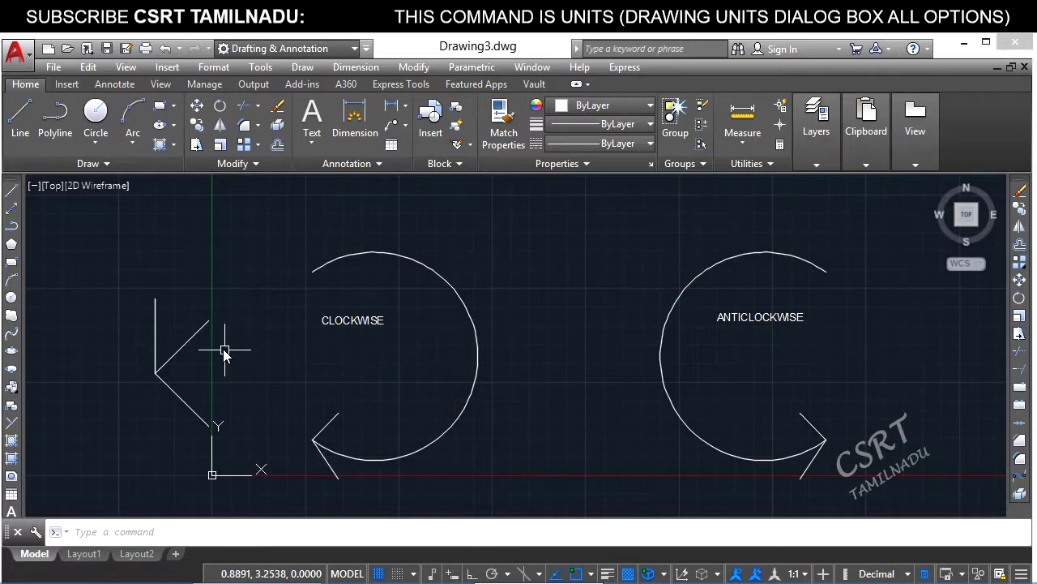
# Set a custom 315° base angle by picking from the V's vertex to the upper line end.
pyautogui.write('units')
pyautogui.press('Return')
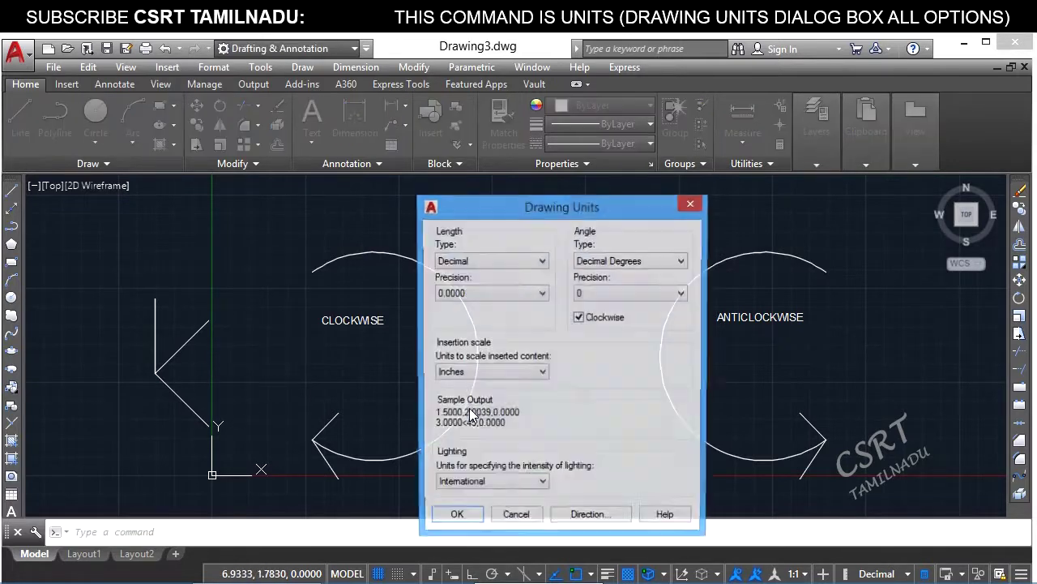
pyautogui.click(572, 522)
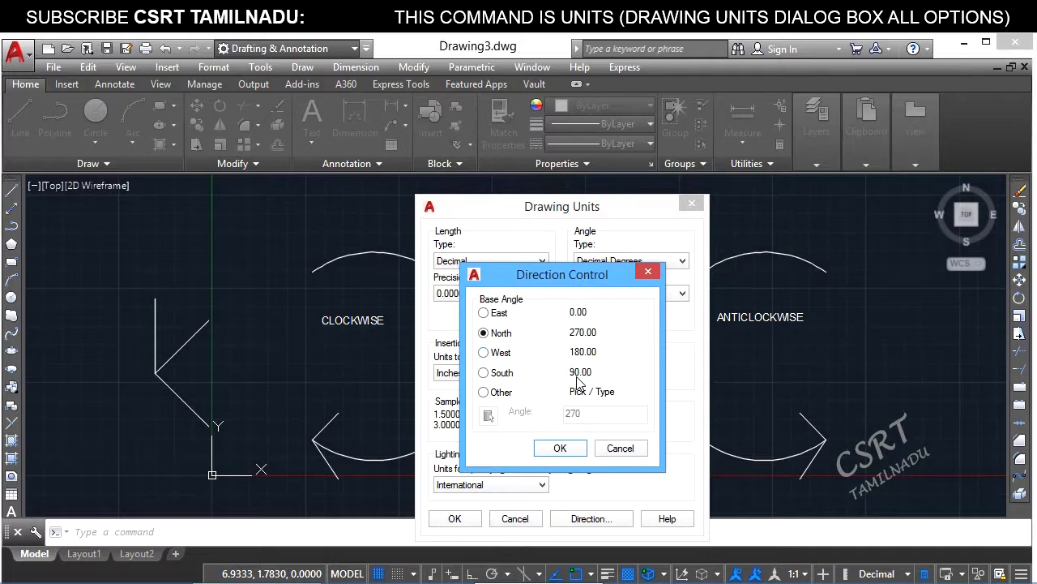
pyautogui.click(489, 392)
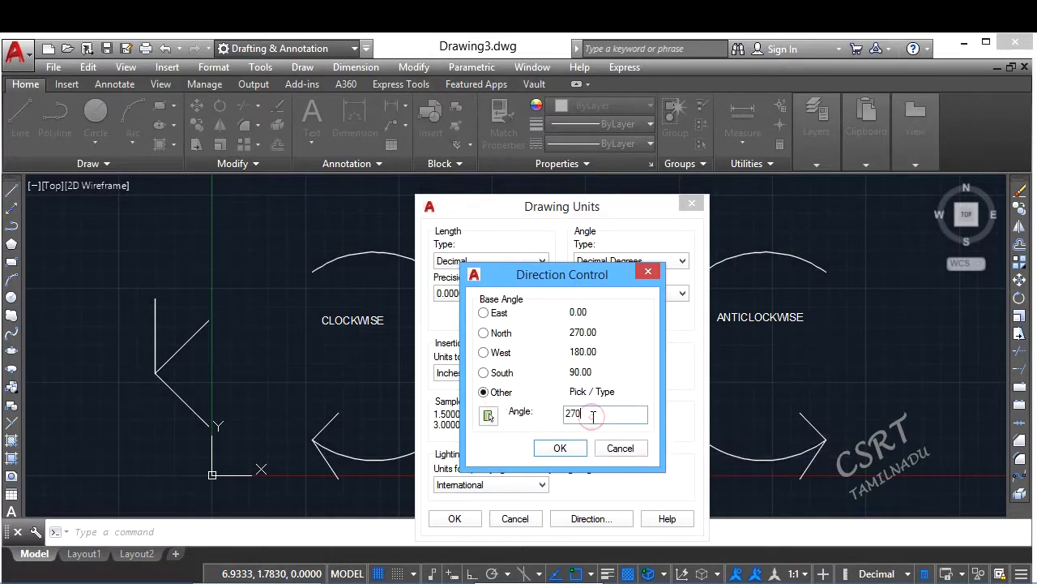
pyautogui.doubleClick(590, 415)
pyautogui.click(488, 415)
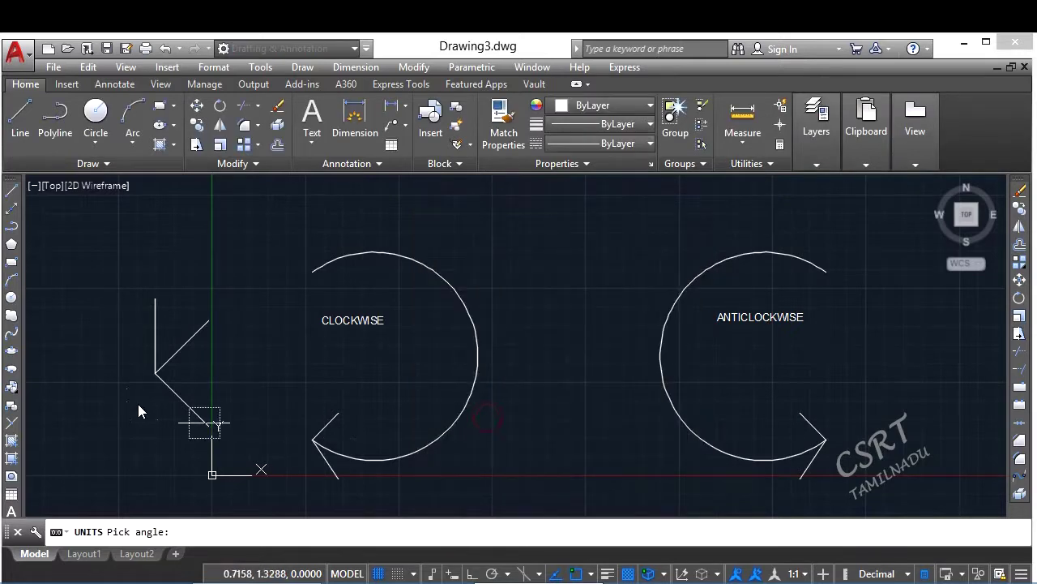
pyautogui.click(155, 373)
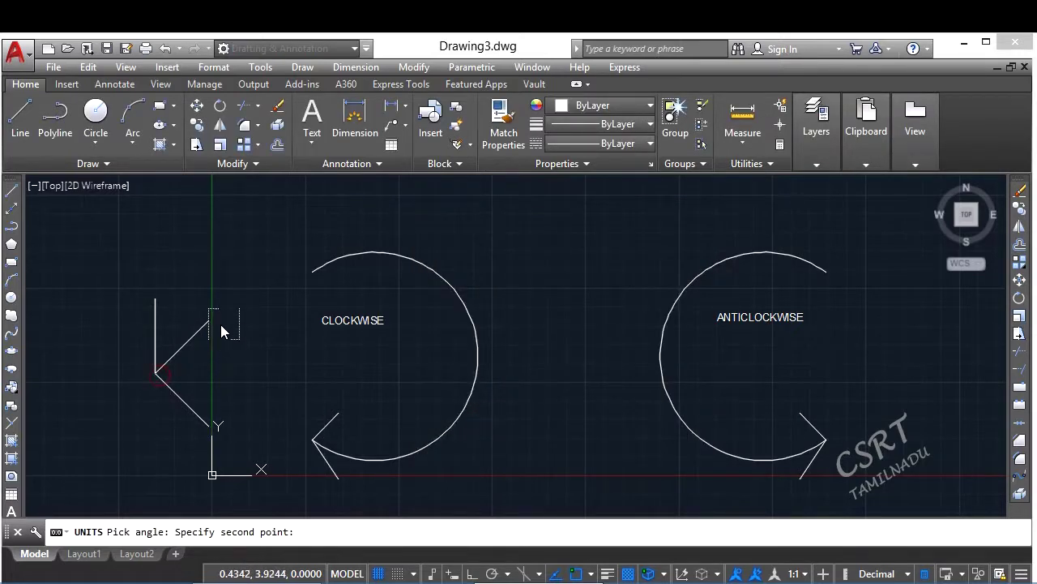
pyautogui.click(210, 324)
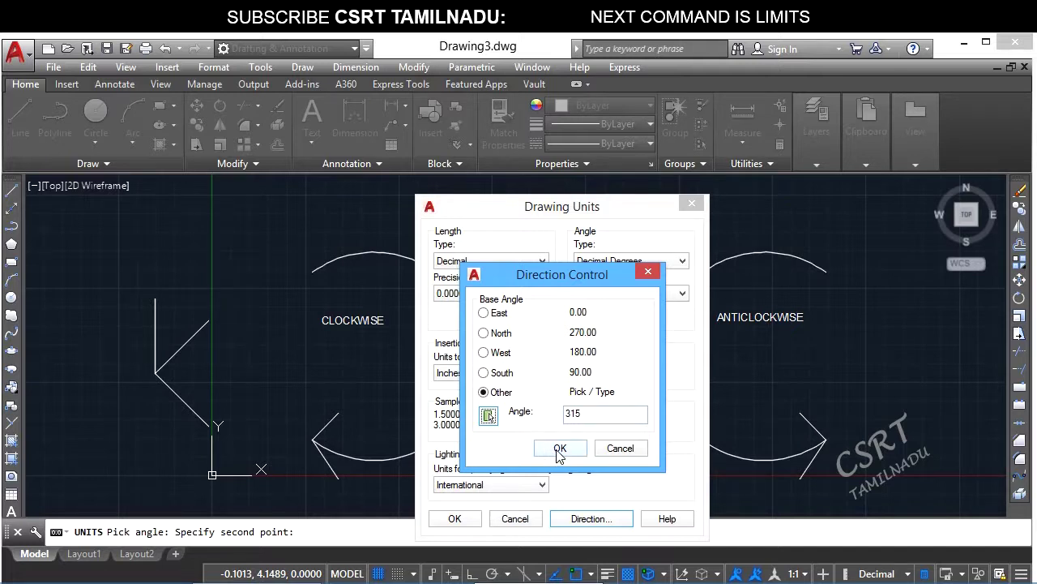
pyautogui.moveTo(622, 279); pyautogui.dragTo(477, 344)
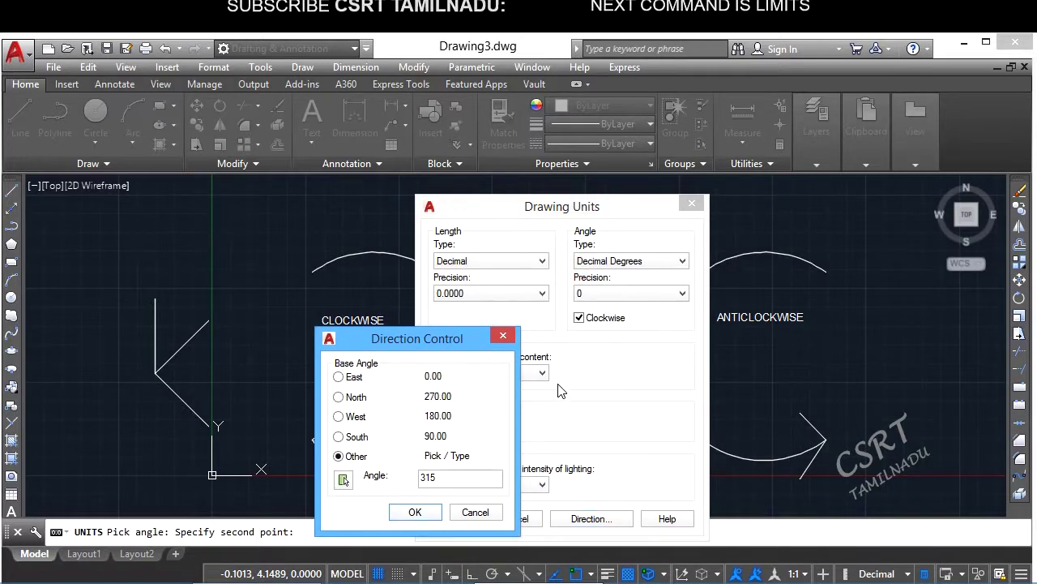
pyautogui.click(415, 510)
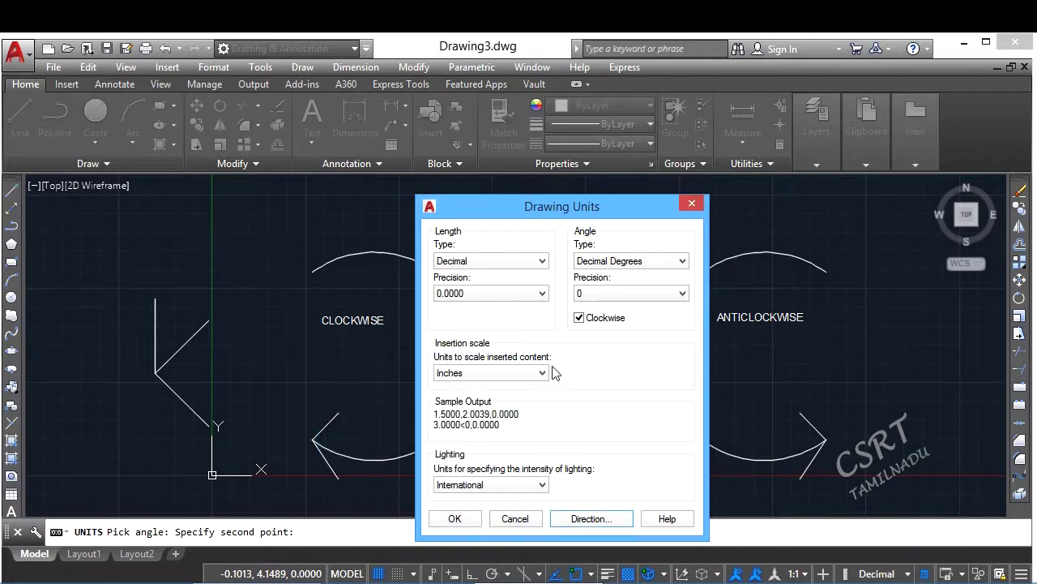
# Change the insertion scale from Angstroms to Millimeters.
pyautogui.click(474, 377)
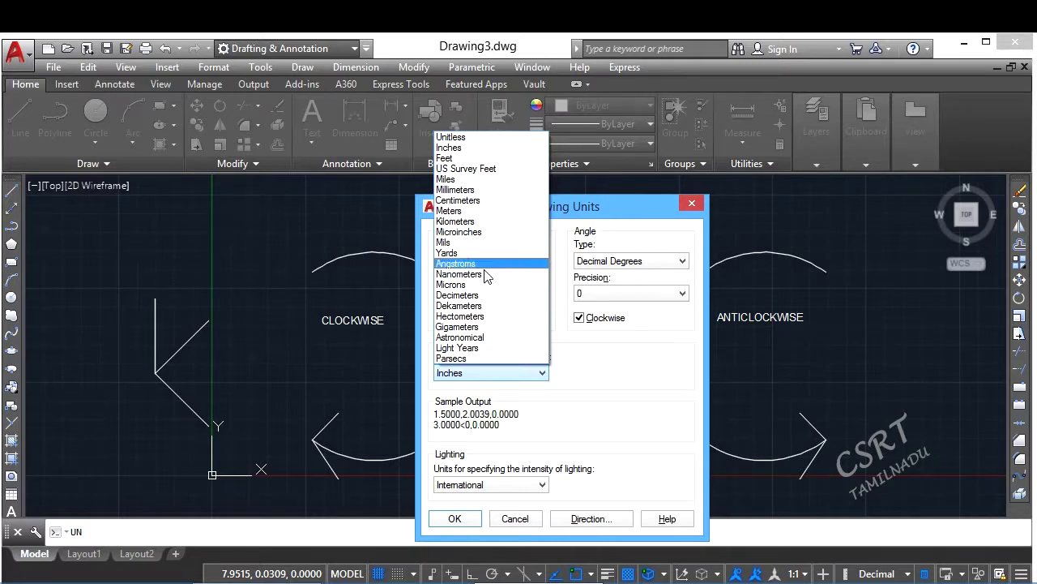
pyautogui.click(485, 268)
pyautogui.click(490, 373)
pyautogui.click(469, 186)
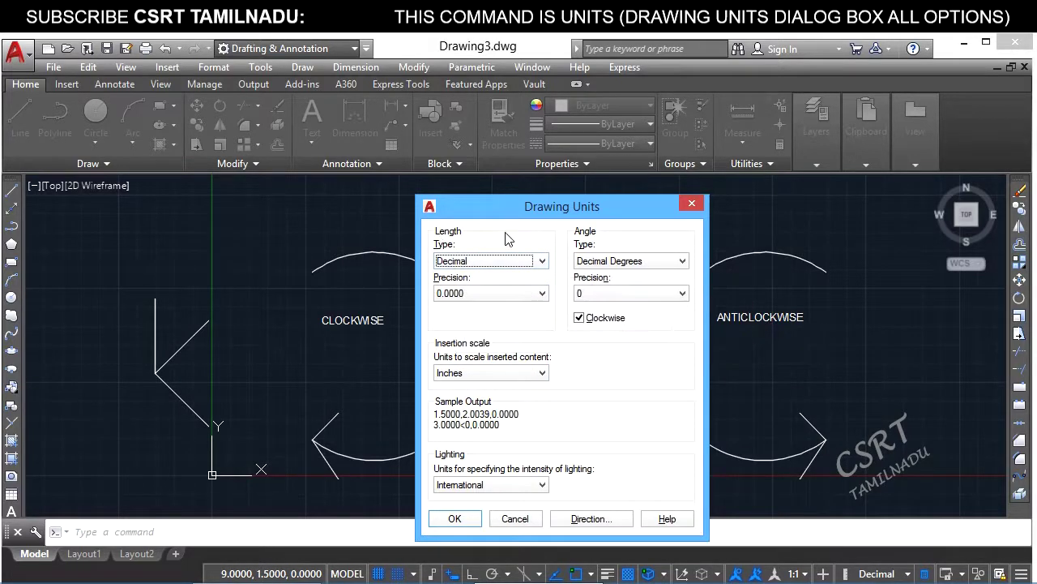
# Set the length type to Architectural and apply the units.
pyautogui.click(461, 262)
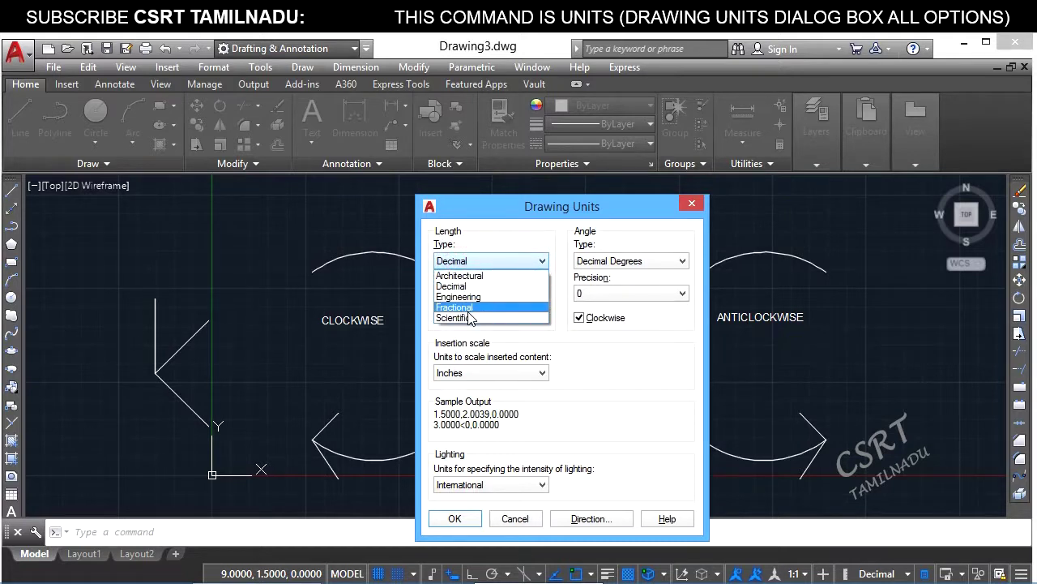
pyautogui.click(466, 277)
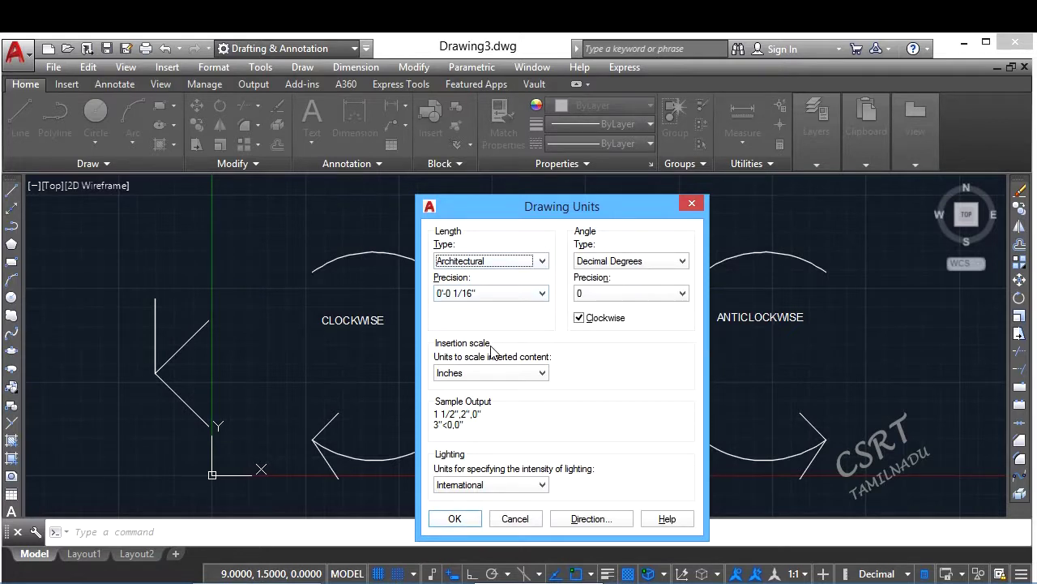
pyautogui.click(455, 518)
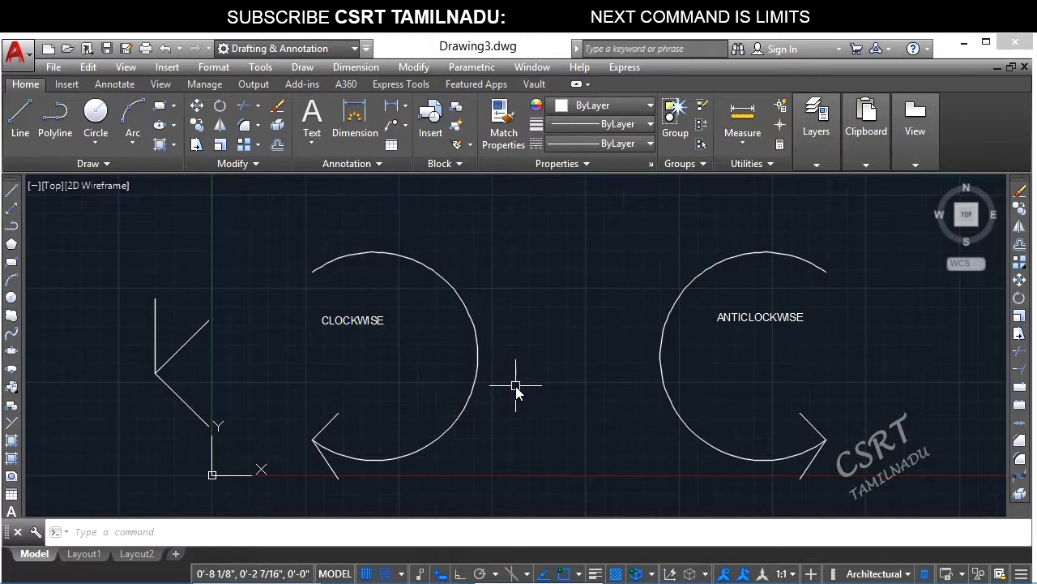
pyautogui.write('l')
pyautogui.press('Return')
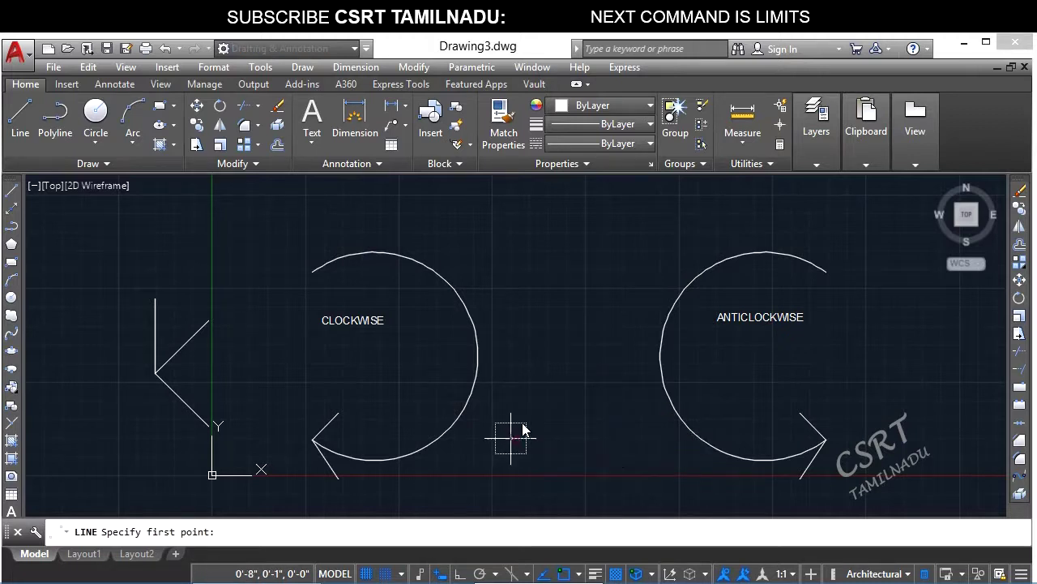
pyautogui.click(513, 438)
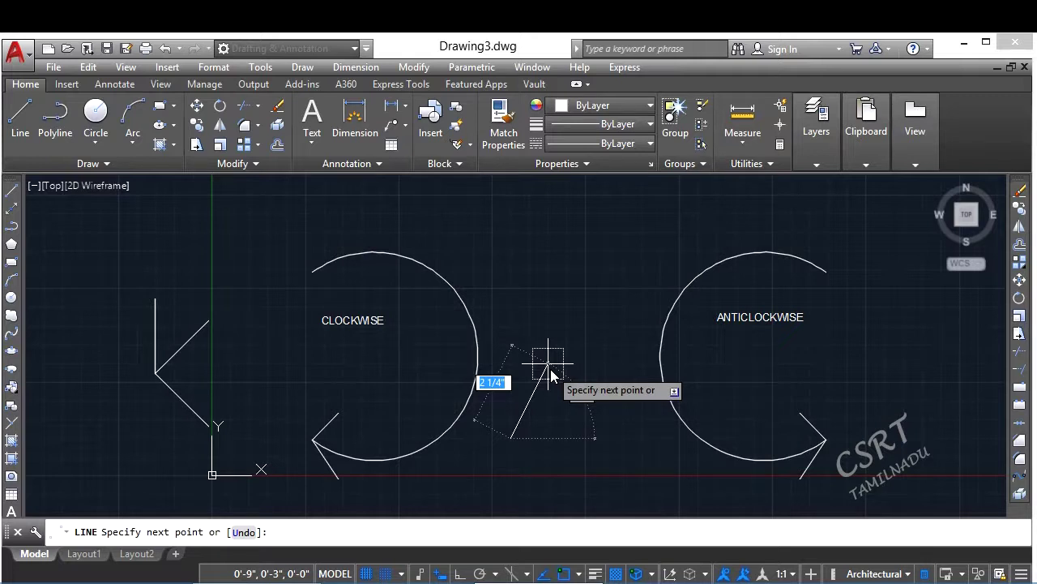
pyautogui.press('u')
pyautogui.press('Return')
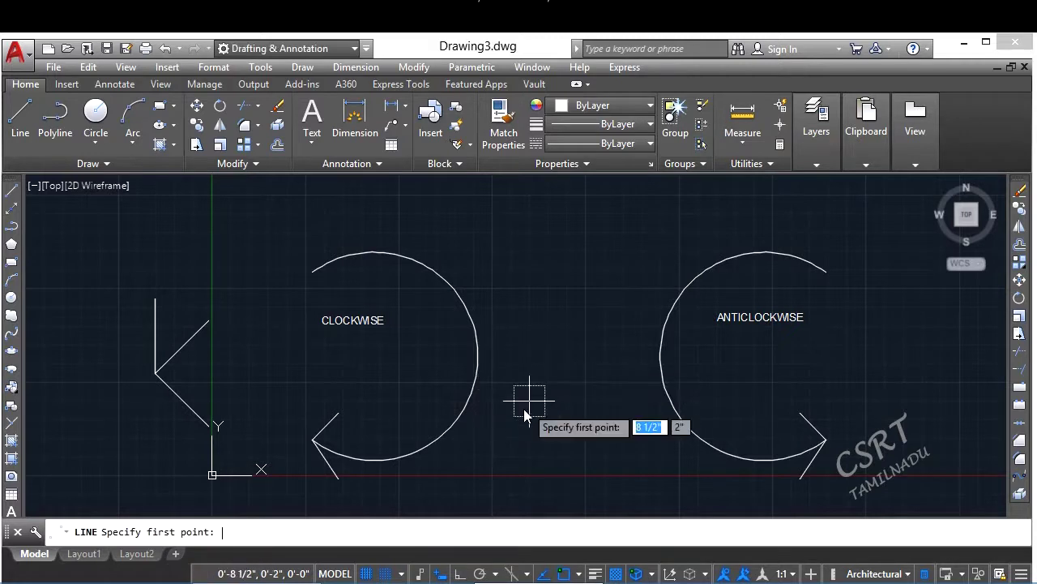
pyautogui.click(510, 419)
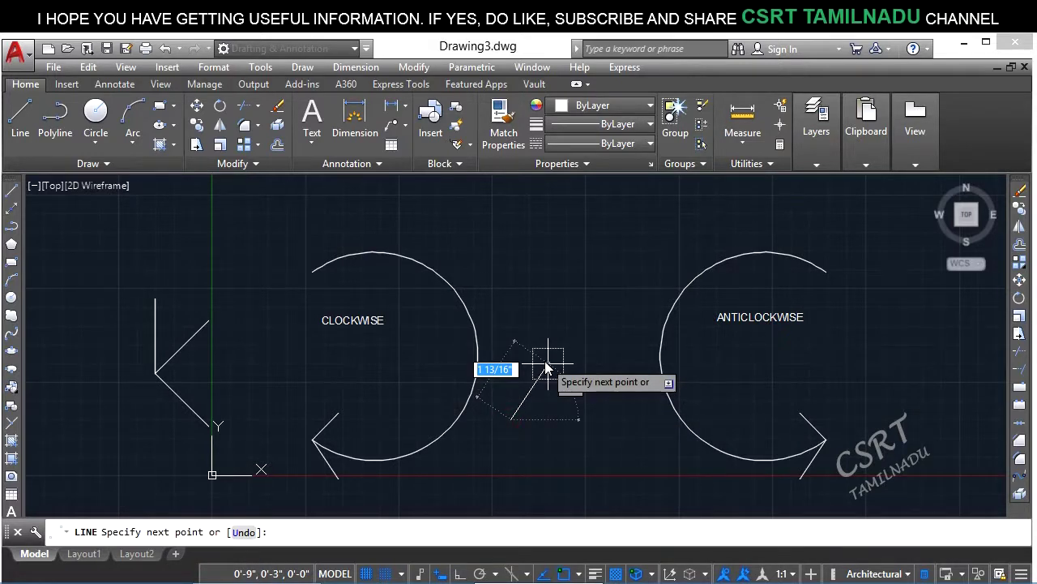
pyautogui.press('Escape')
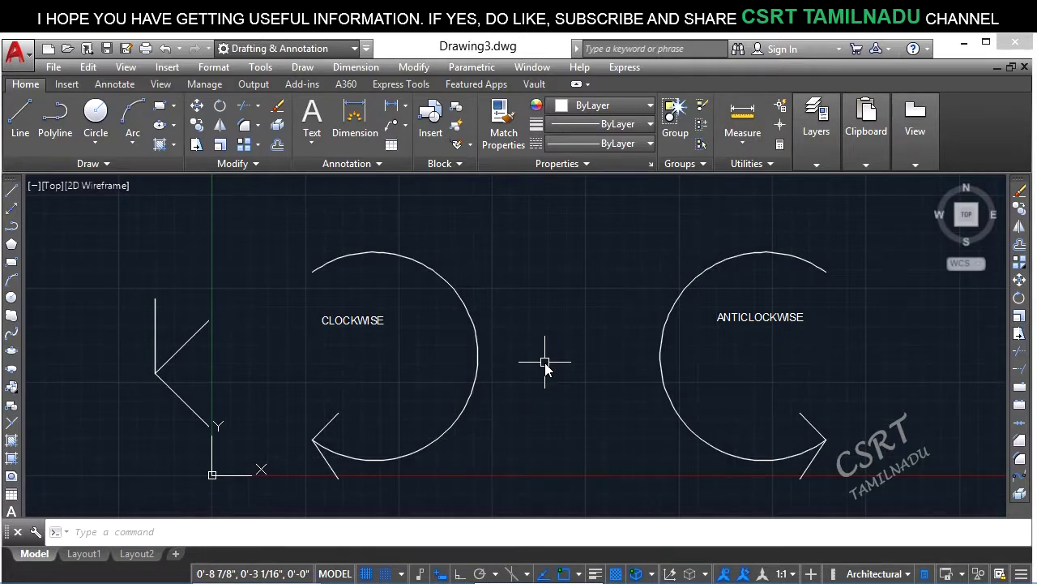
# Switch the length type to Engineering and apply it.
pyautogui.write('u')
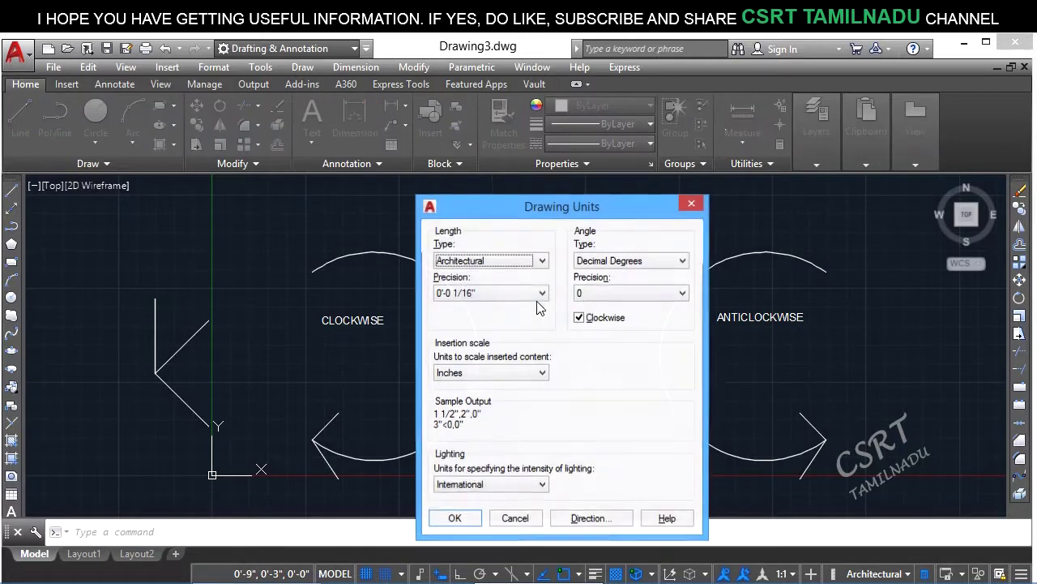
pyautogui.click(498, 265)
pyautogui.click(498, 297)
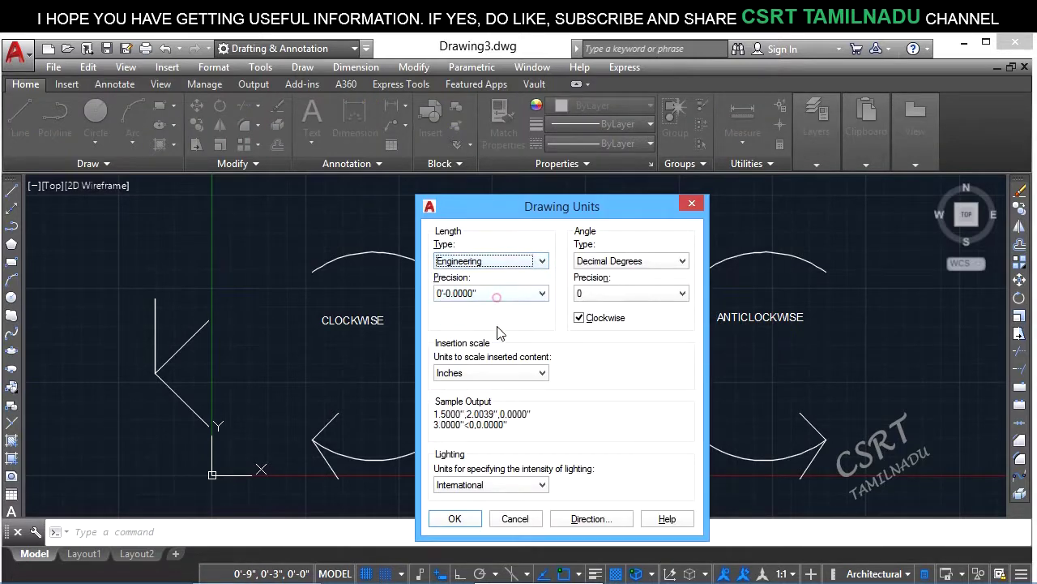
pyautogui.click(450, 519)
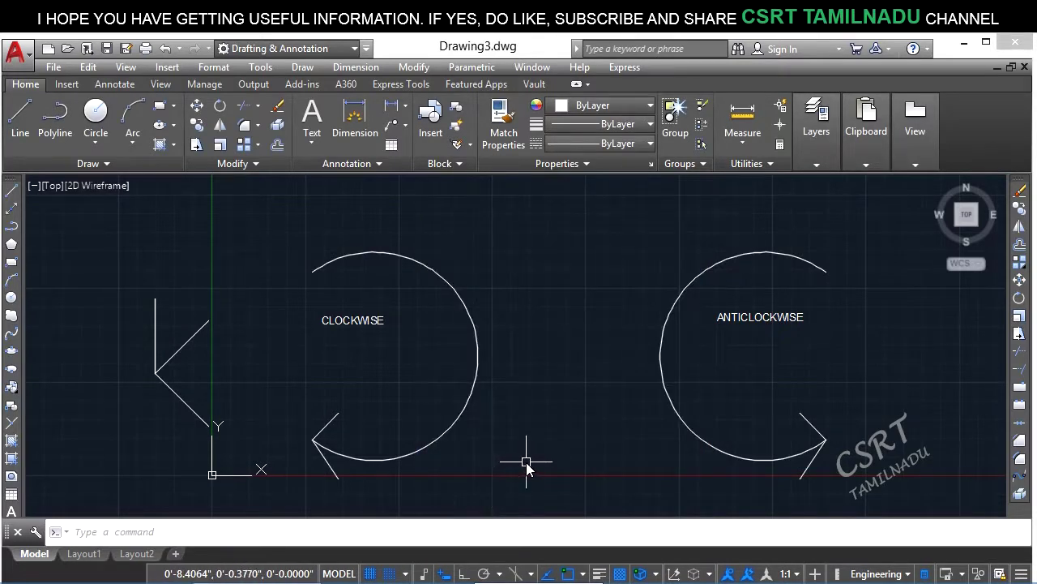
# Try a line in Engineering units, cancel it, and begin reopening Drawing Units.
pyautogui.write('l')
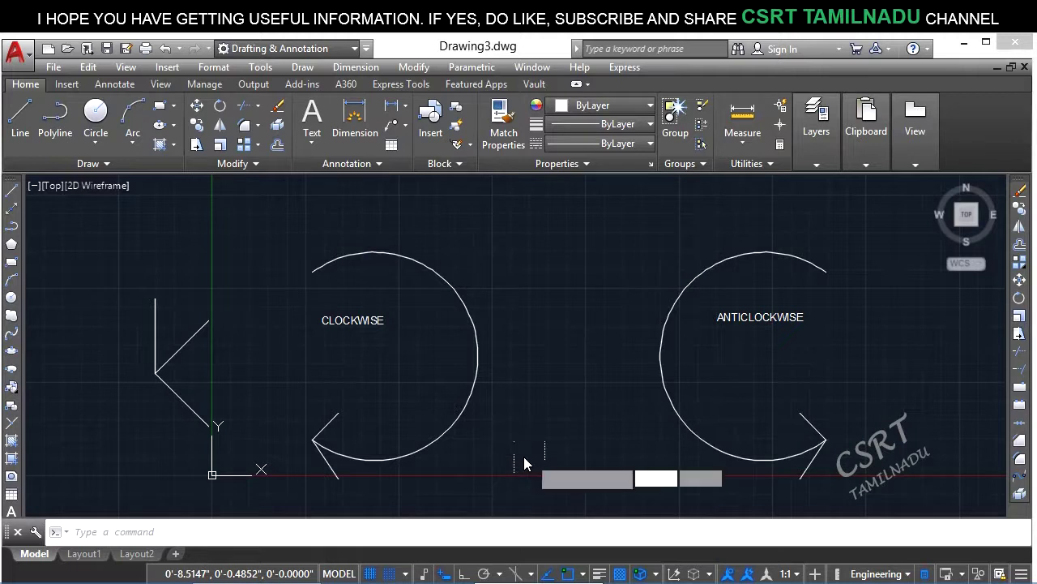
pyautogui.press('Return')
pyautogui.click(511, 457)
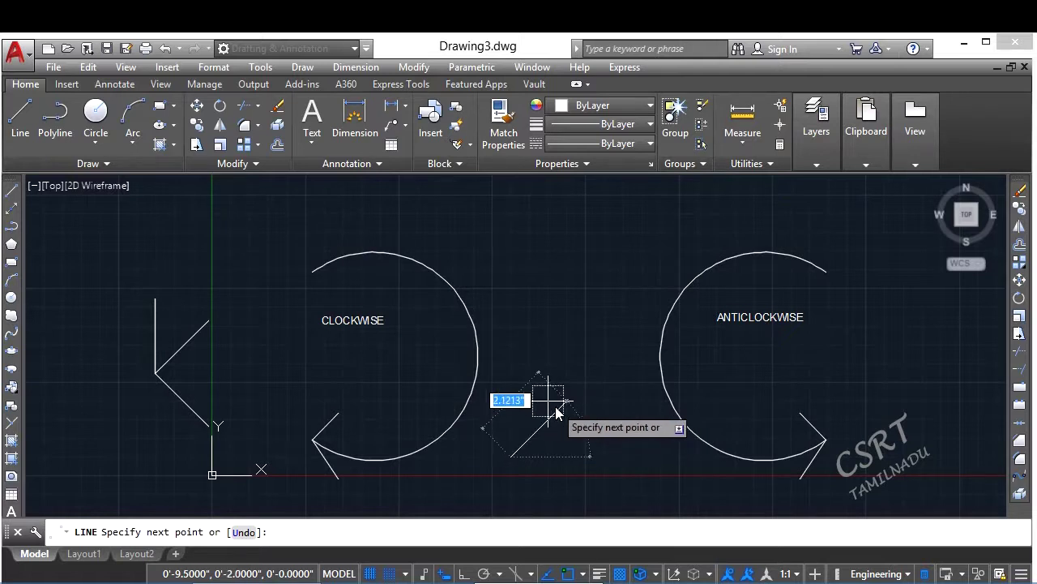
pyautogui.press('Escape')
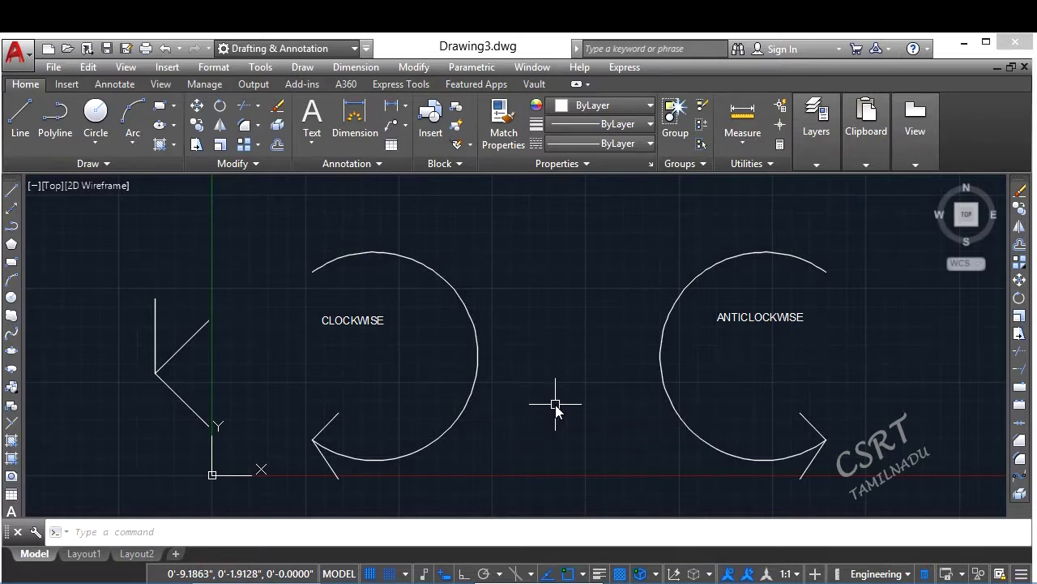
pyautogui.write('i')
pyautogui.press('Escape')
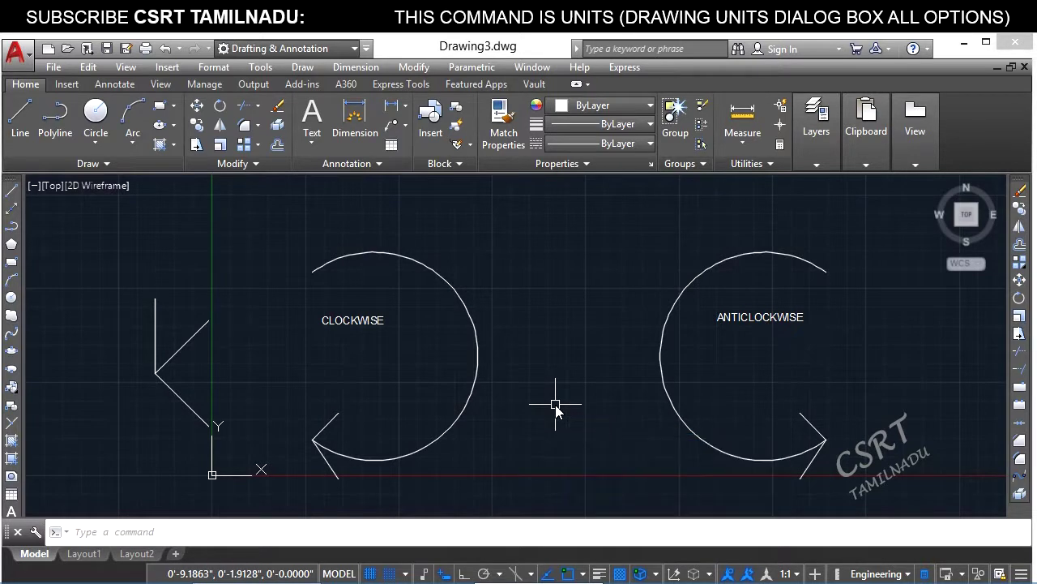
pyautogui.write('un')
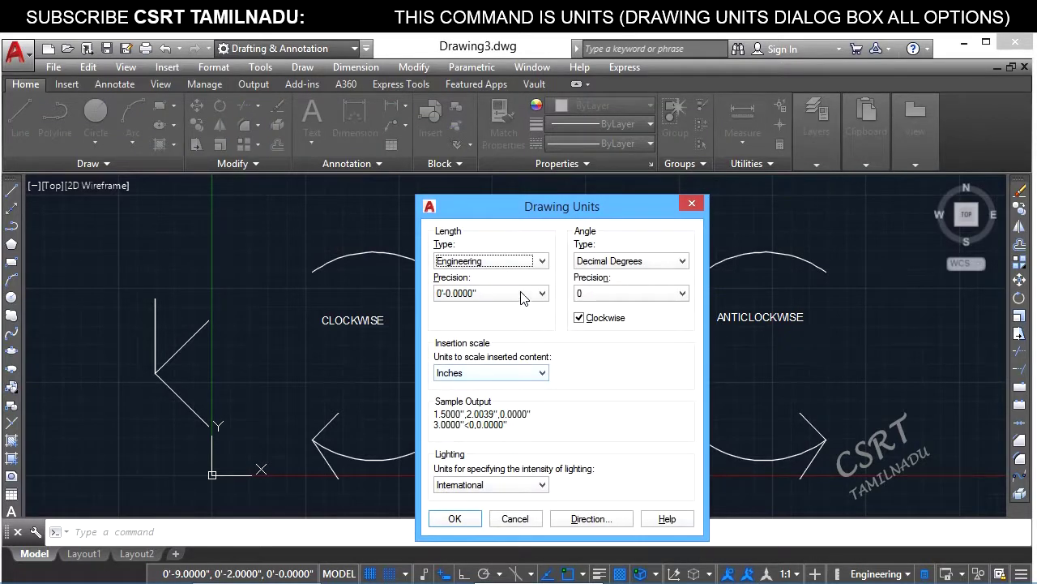
# Set the length type to Decimal and the insertion scale to Centimeters.
pyautogui.click(525, 261)
pyautogui.click(473, 284)
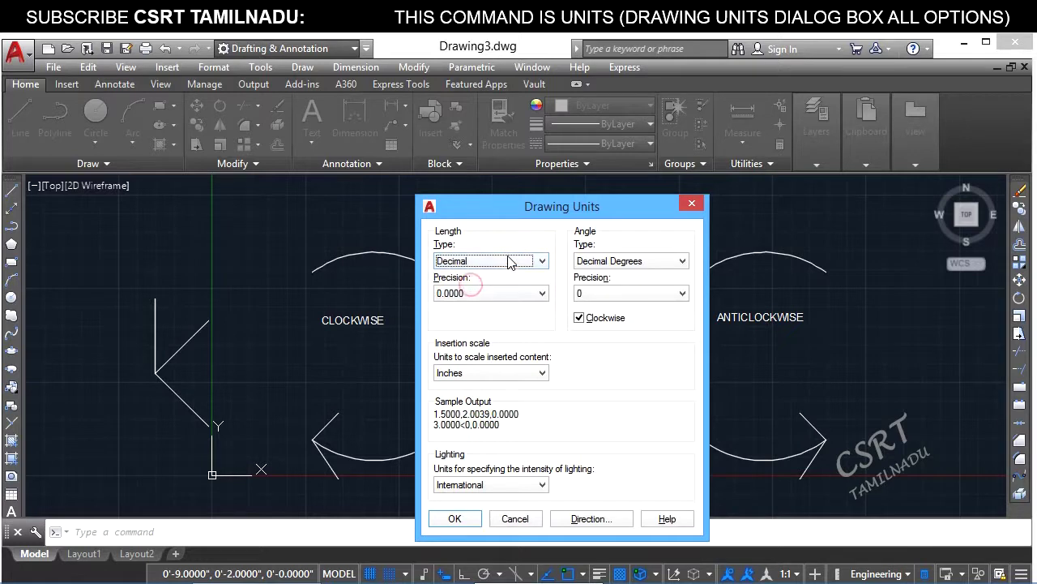
pyautogui.press('Tab')
pyautogui.press('Tab')
pyautogui.press('Tab')
pyautogui.click(481, 373)
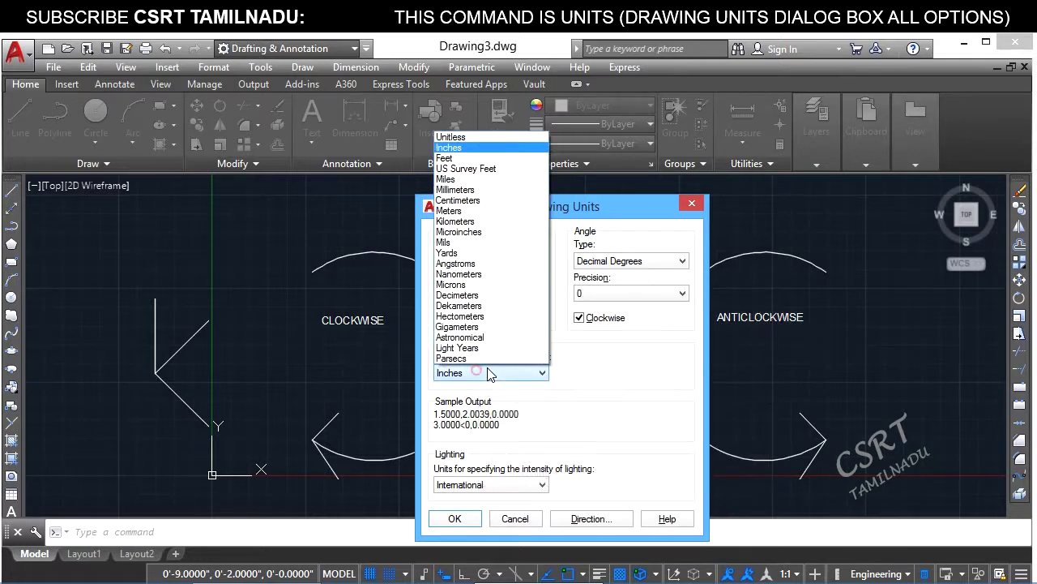
pyautogui.click(467, 200)
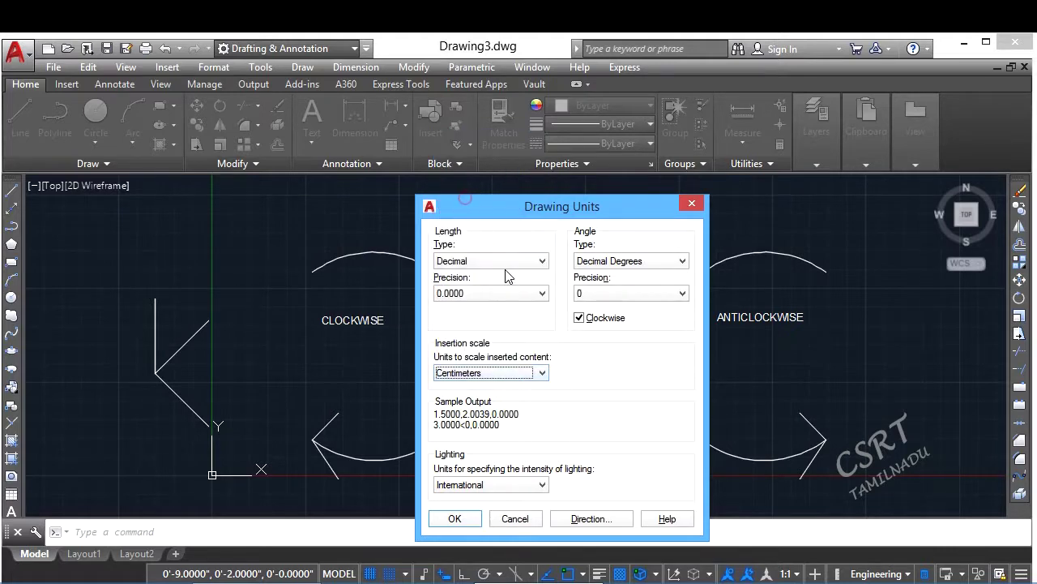
pyautogui.click(451, 522)
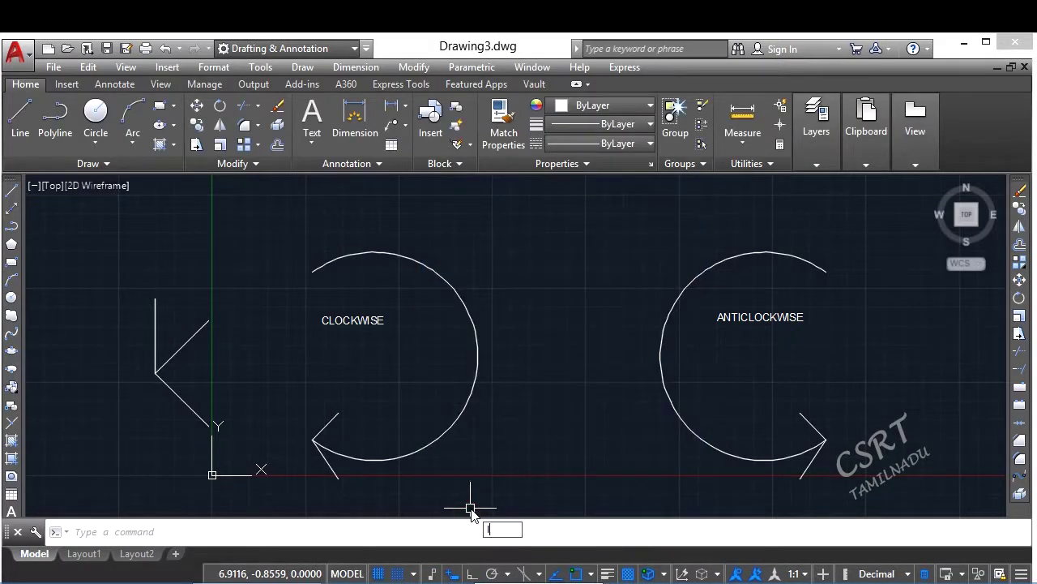
# Start two trial lines to check Decimal coordinates, cancelling each.
pyautogui.press('Return')
pyautogui.click(512, 456)
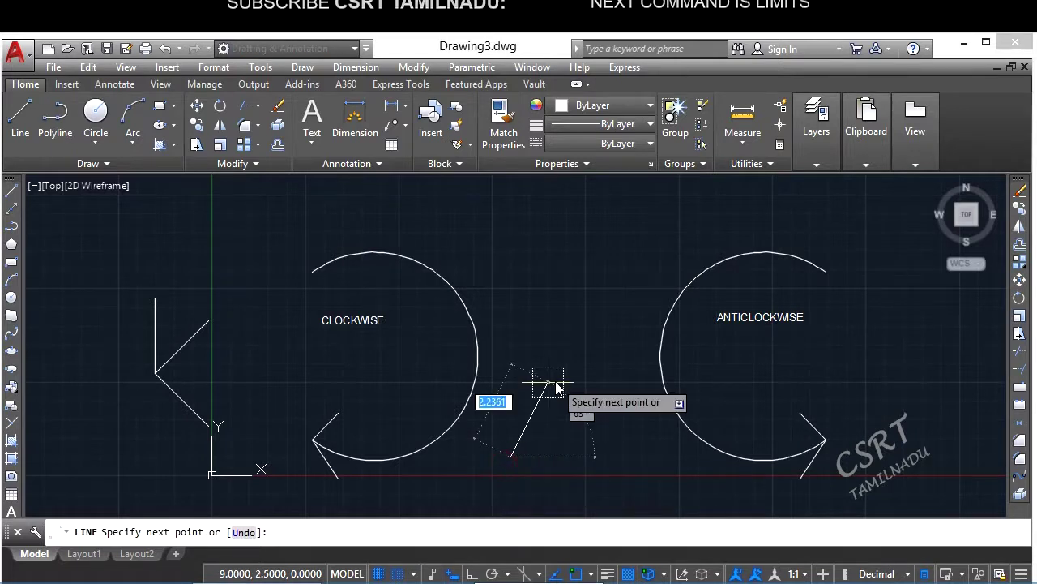
pyautogui.press('Escape')
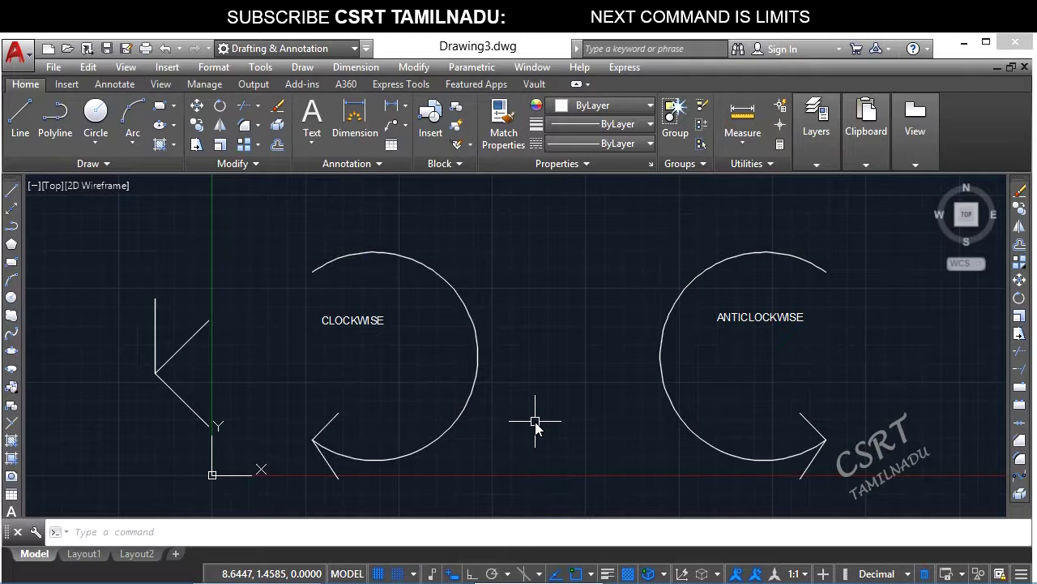
pyautogui.write('l')
pyautogui.press('Return')
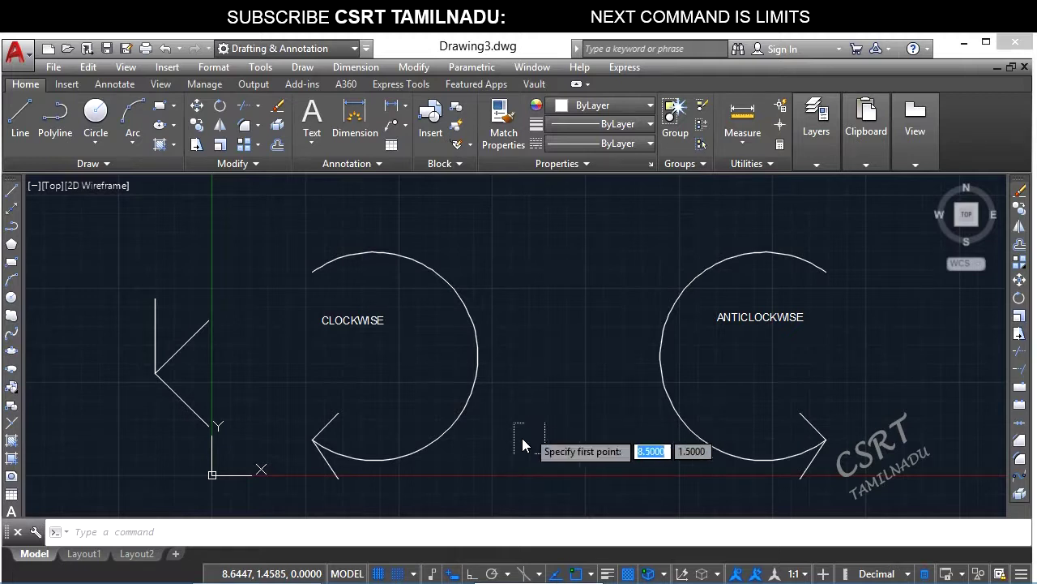
pyautogui.click(512, 456)
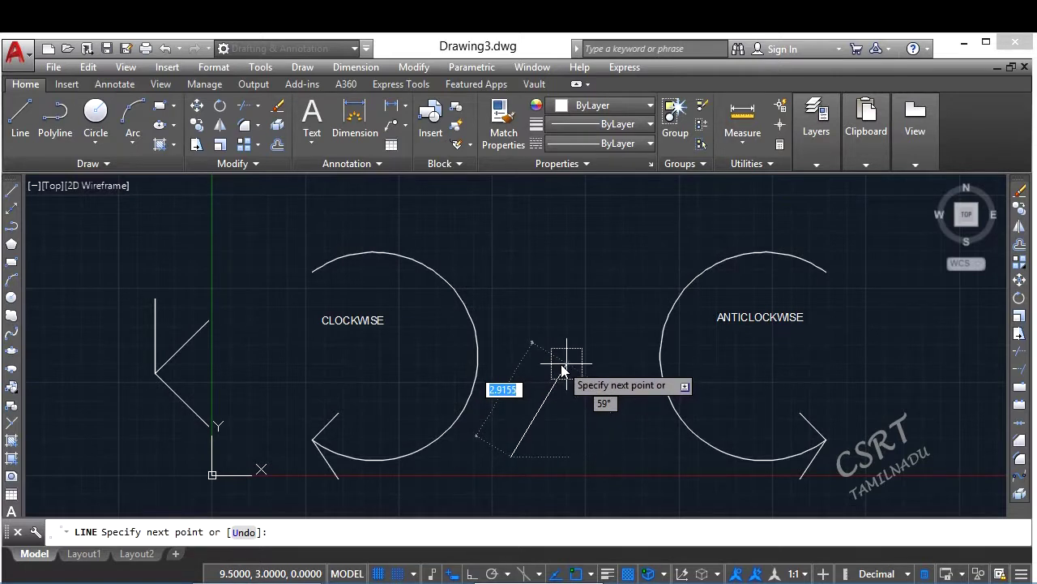
pyautogui.press('Escape')
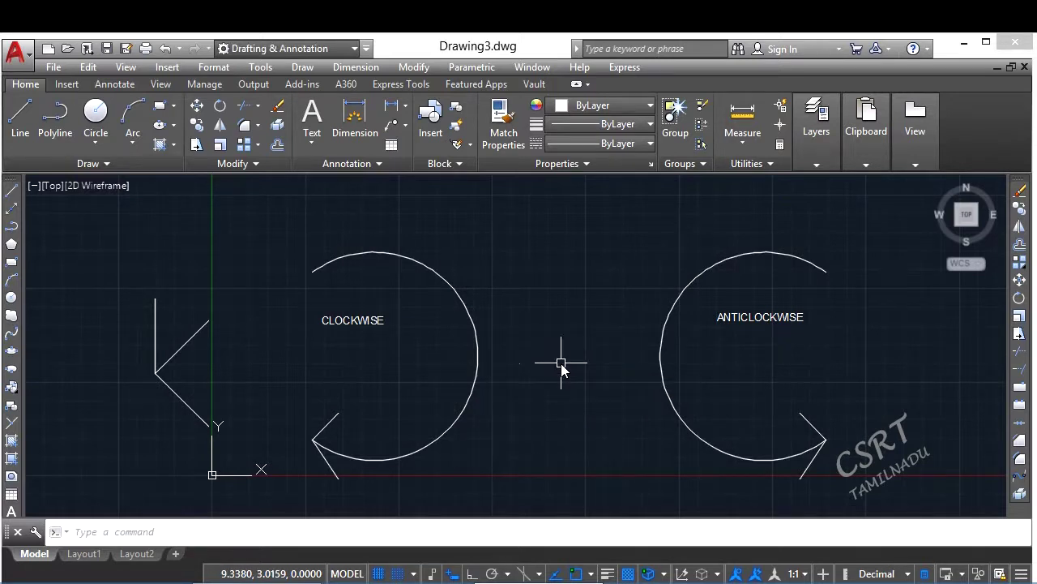
# Switch the length type to Fractional with 1/16 precision.
pyautogui.write('uin')
pyautogui.press('Return')
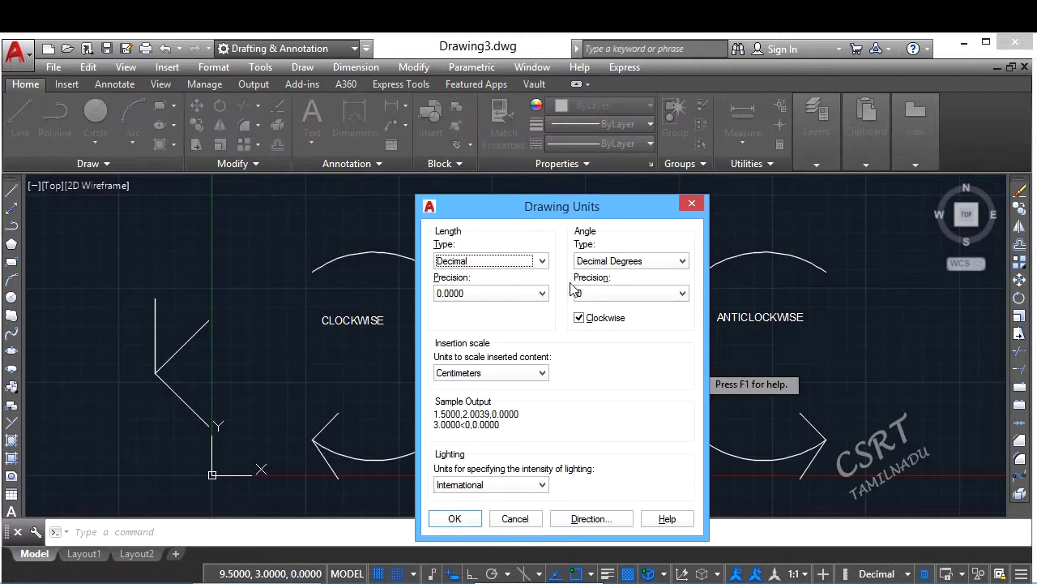
pyautogui.click(496, 260)
pyautogui.click(474, 308)
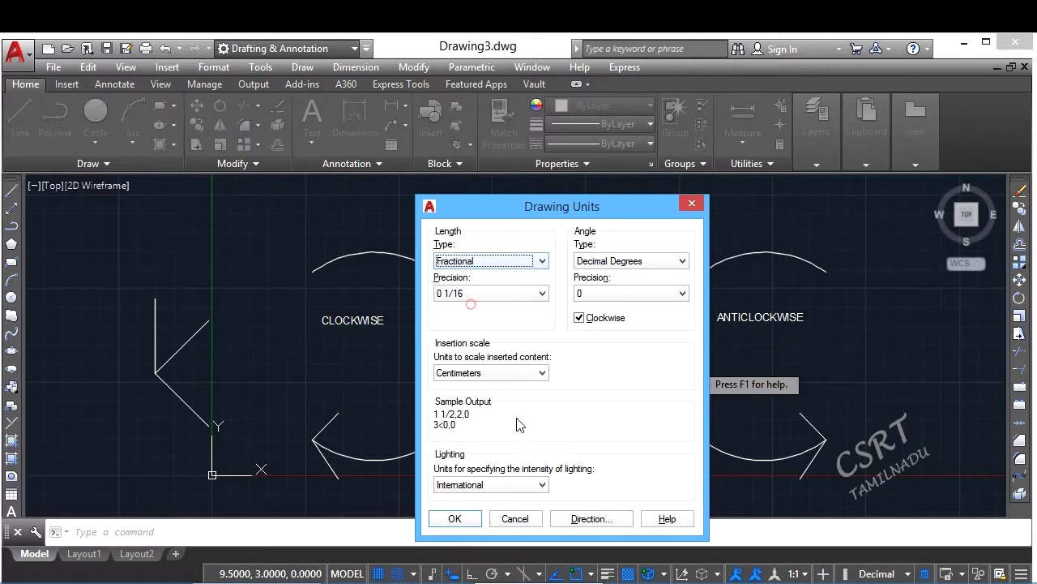
pyautogui.click(455, 519)
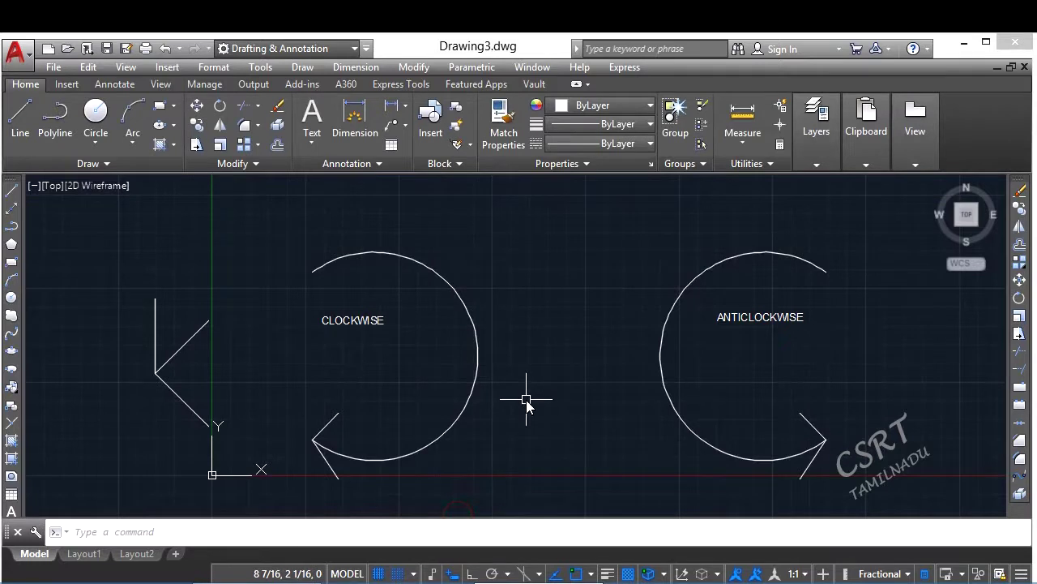
# Start a trial line in Fractional units, cancel it, and reopen Drawing Units.
pyautogui.write('l')
pyautogui.press('Return')
pyautogui.click(511, 423)
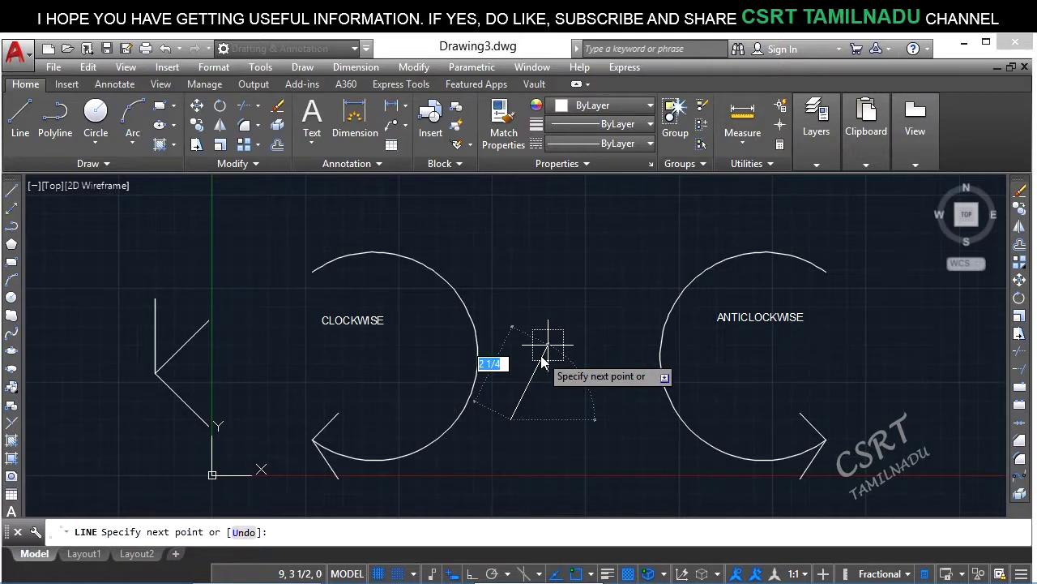
pyautogui.press('Escape')
pyautogui.write('u')
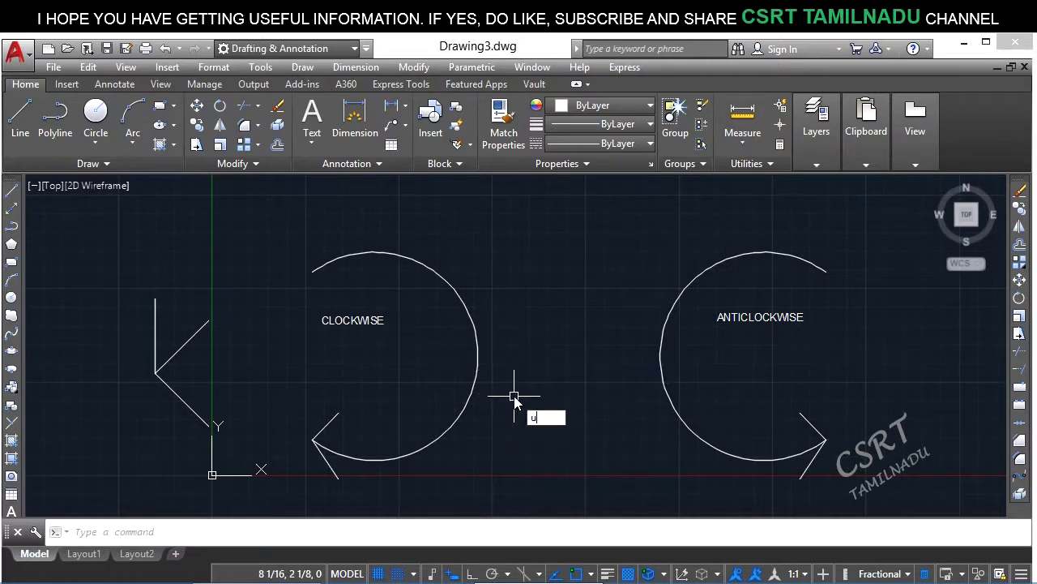
pyautogui.press('Return')
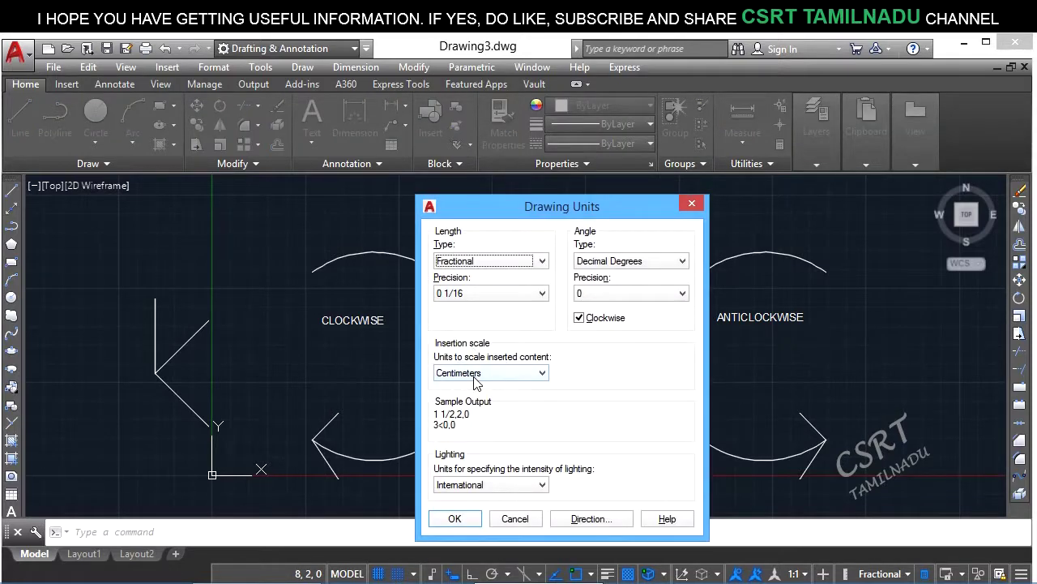
# Keep Centimeters insertion scale and set the length type to Scientific at 0.0000E+01.
pyautogui.click(476, 381)
pyautogui.click(476, 379)
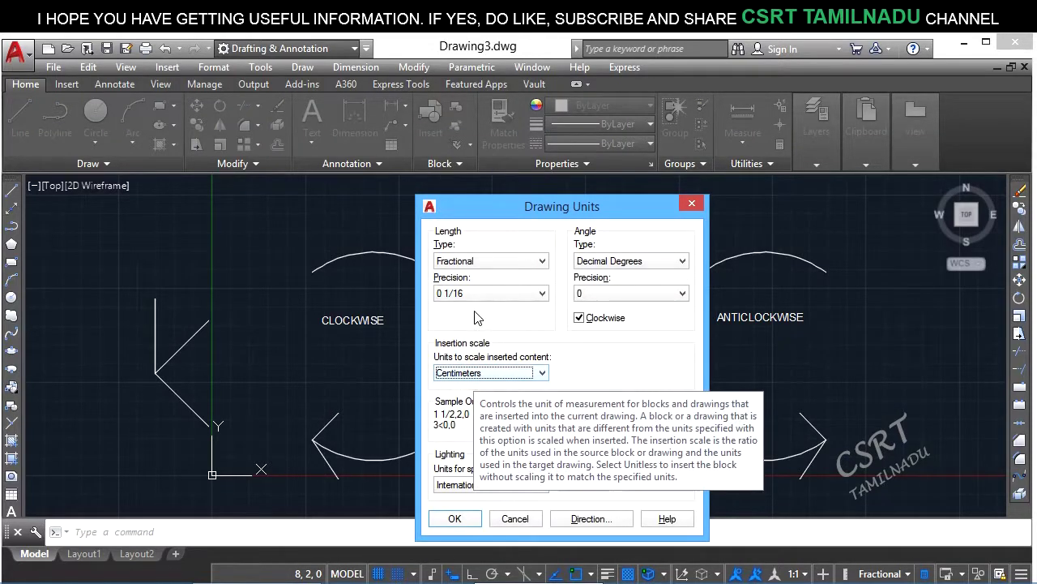
pyautogui.click(474, 261)
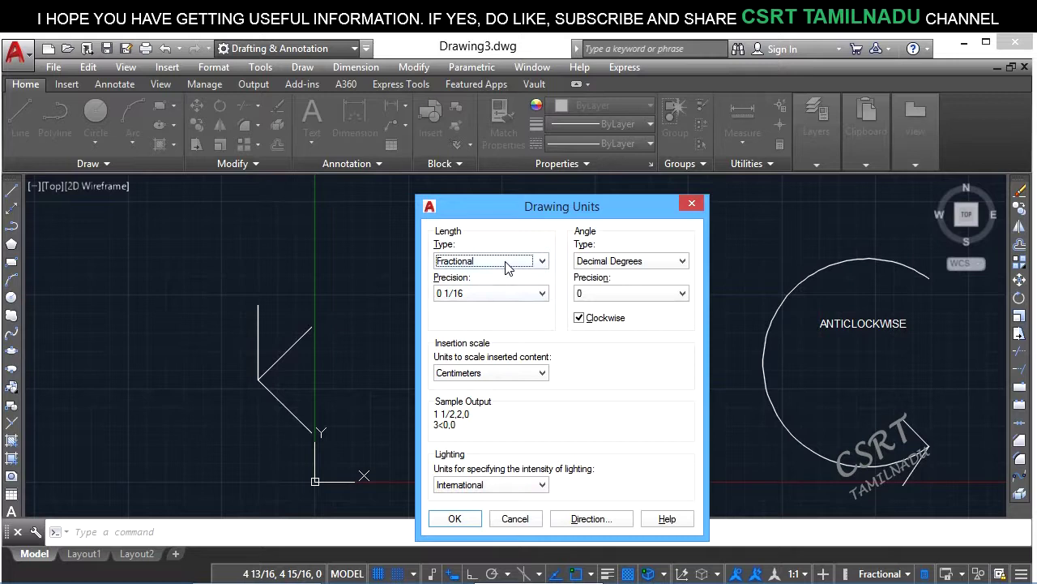
pyautogui.click(507, 261)
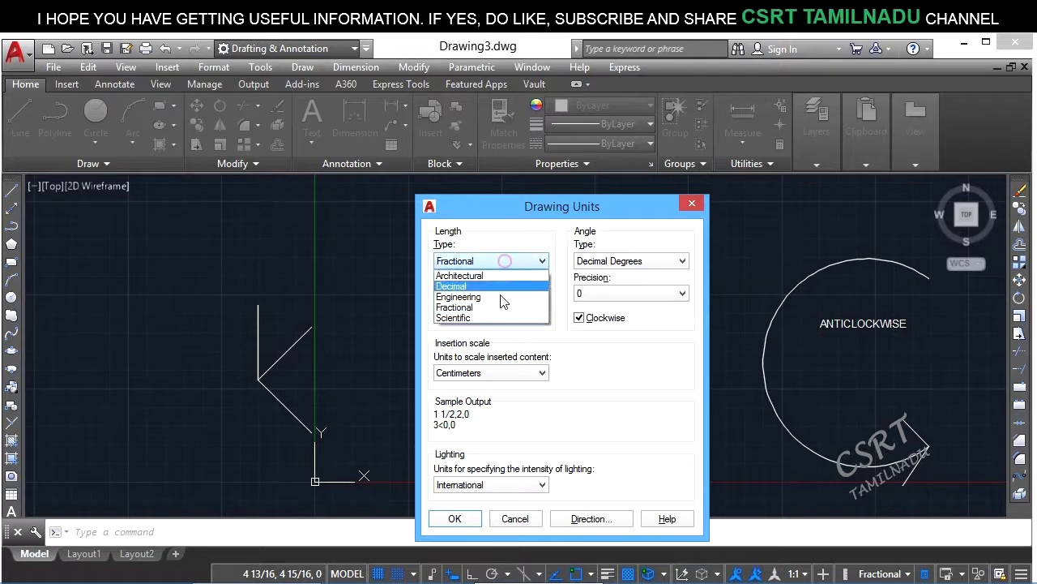
pyautogui.click(466, 315)
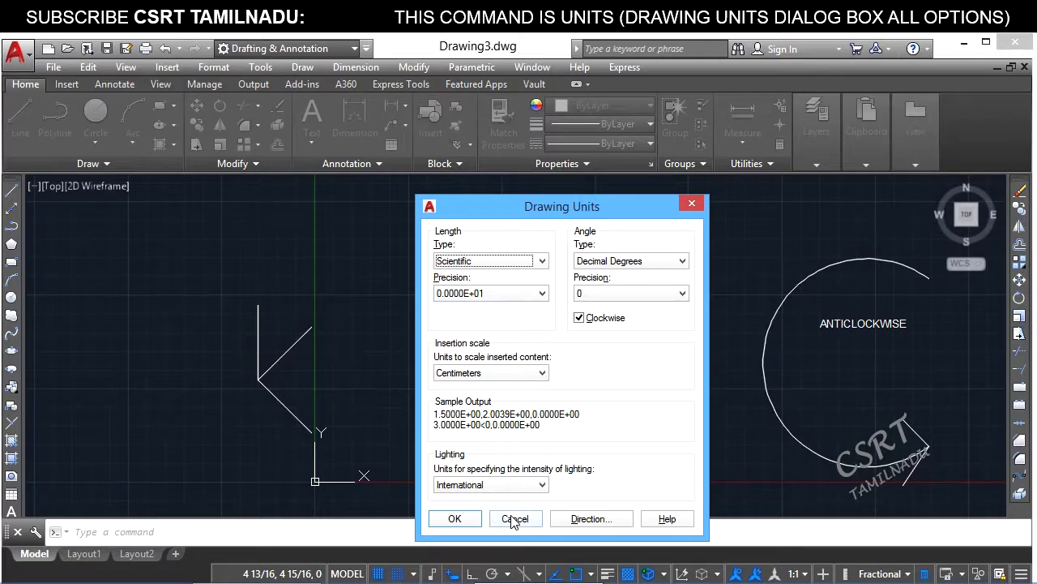
pyautogui.click(457, 517)
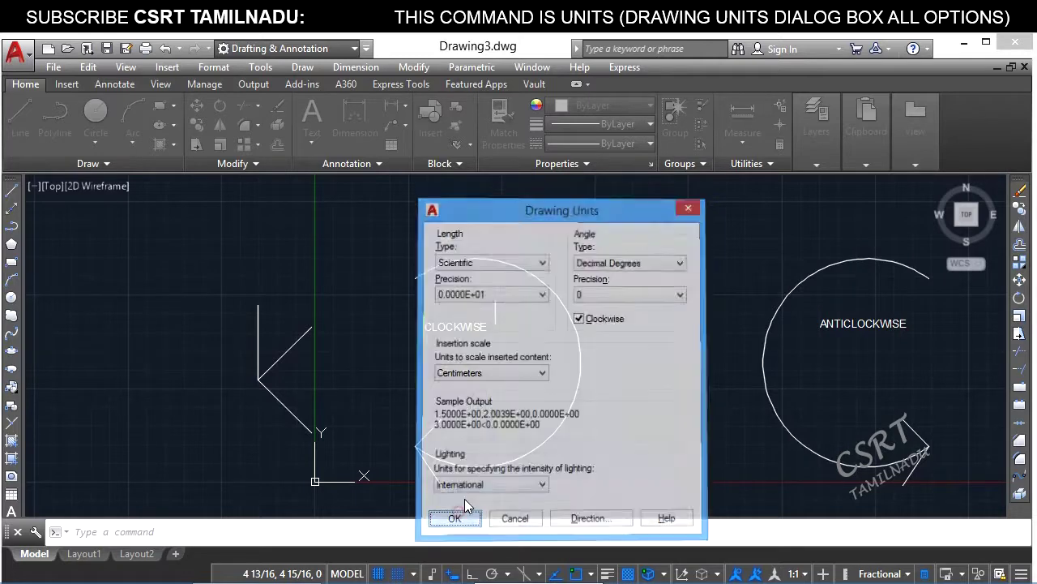
# Draw a 1E+03-unit test line at about 40° and zoom out to show all of it.
pyautogui.press('Return')
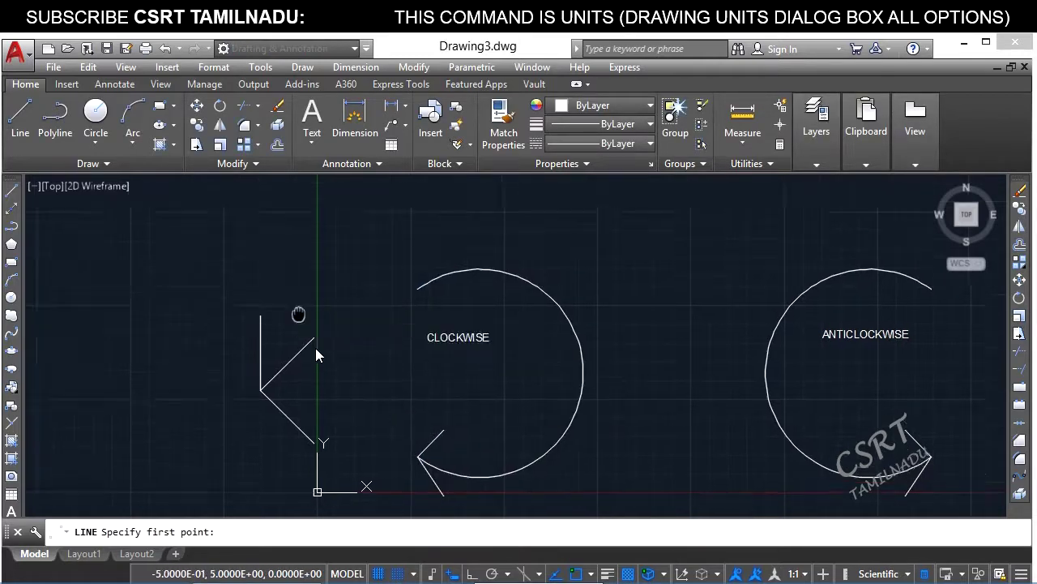
pyautogui.moveTo(315, 348); pyautogui.dragTo(402, 505, button='middle')
pyautogui.click(308, 396)
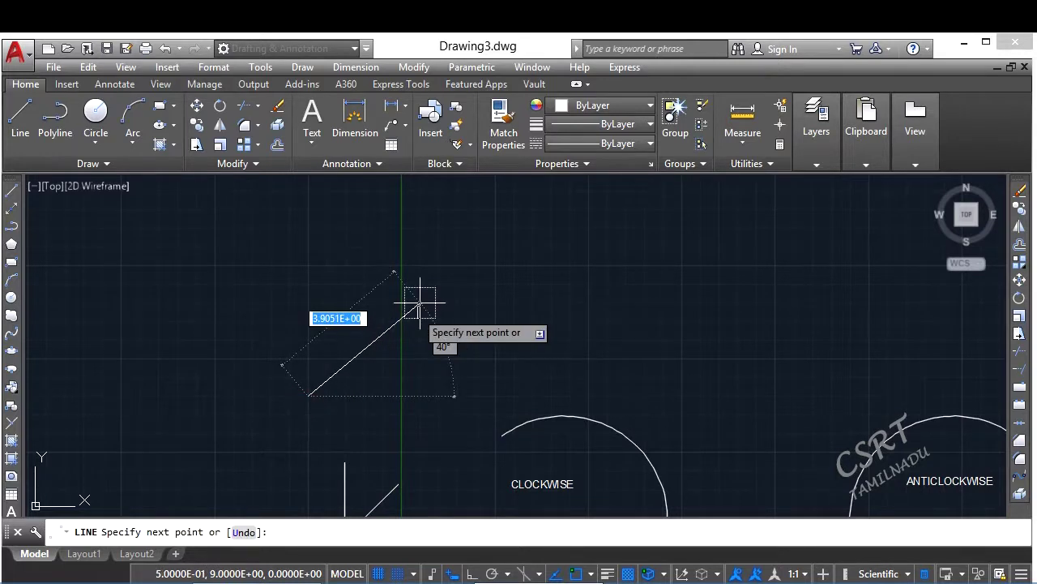
pyautogui.write('1e+3')
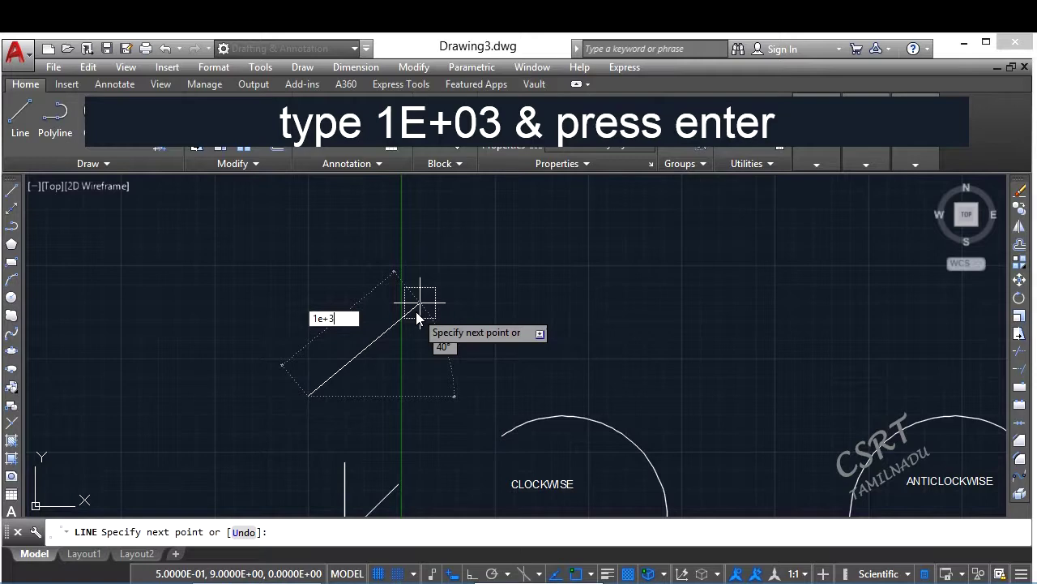
pyautogui.press('Return')
pyautogui.press('Return')
pyautogui.scroll(-3, 435, 294)
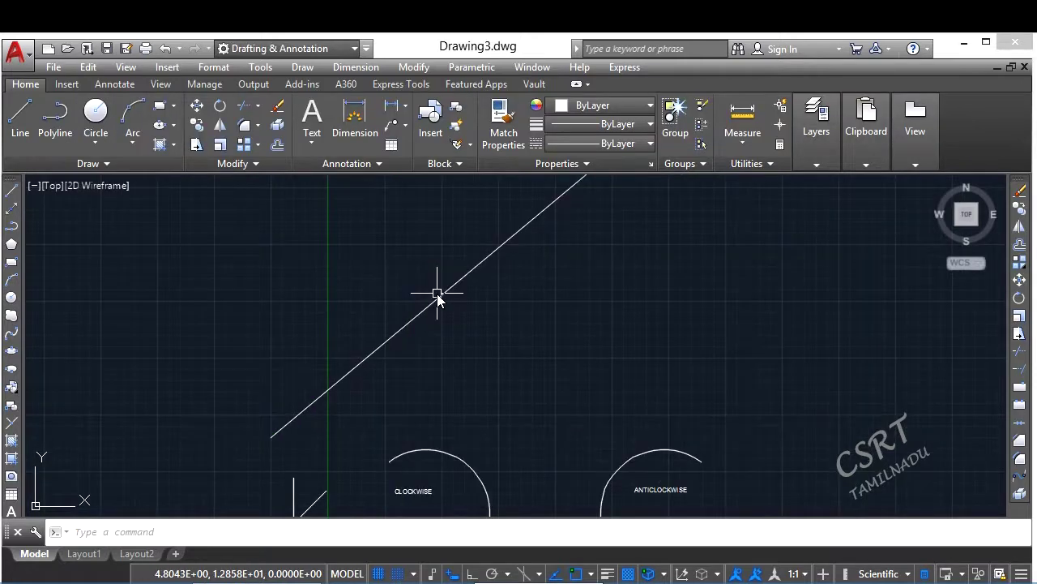
pyautogui.scroll(-3, 440, 284)
pyautogui.moveTo(440, 328); pyautogui.dragTo(383, 389, button='middle')
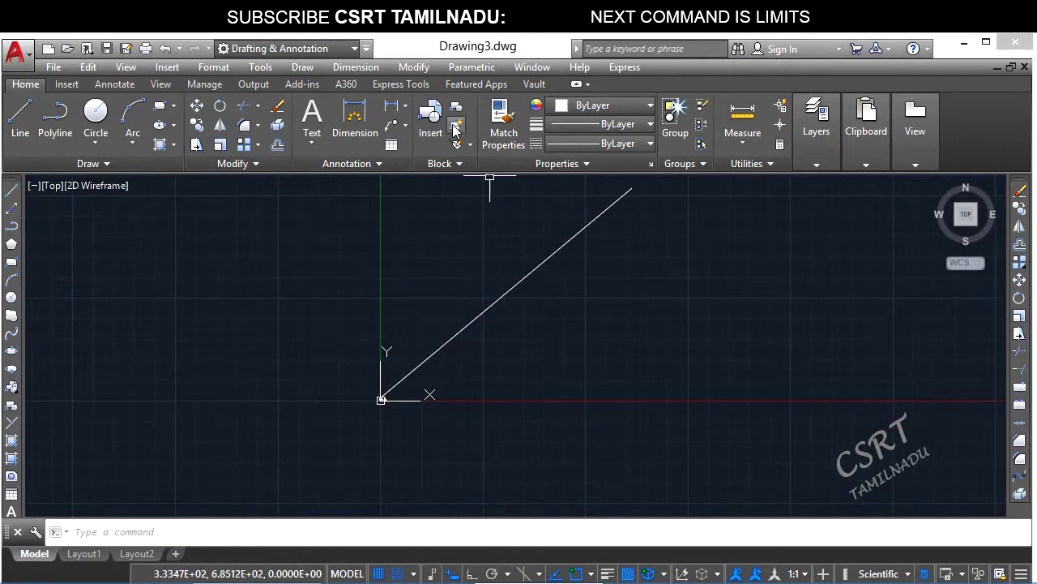
# Add an aligned dimension to the long inclined line and check that it reads 1000.0000.
pyautogui.click(355, 113)
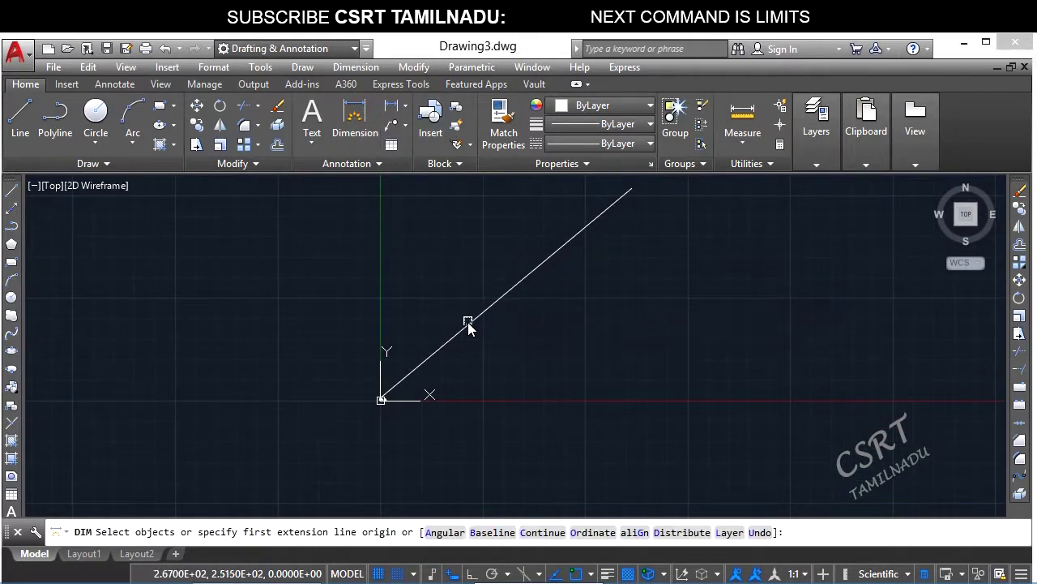
pyautogui.click(468, 325)
pyautogui.press('Escape')
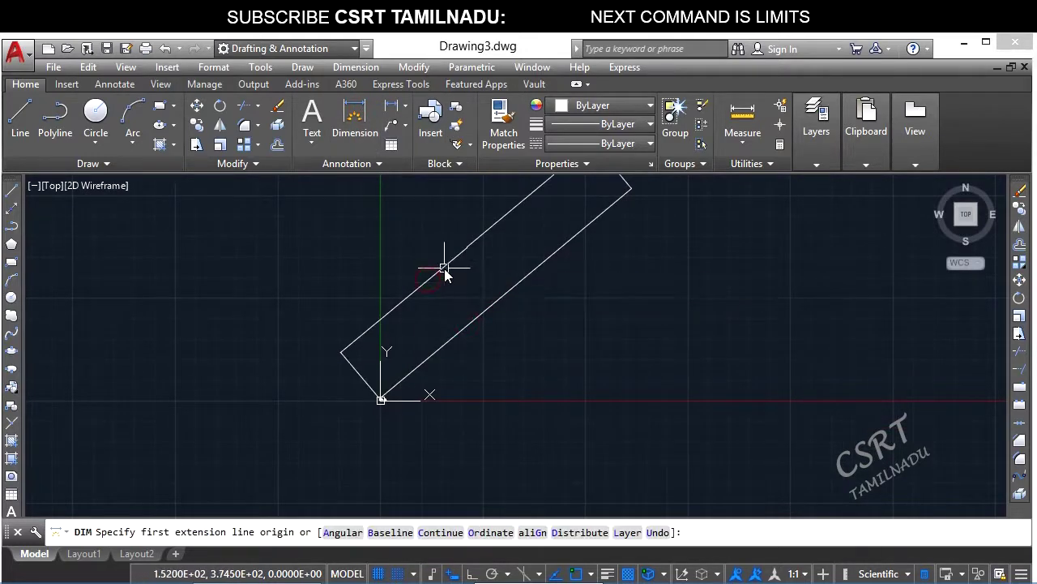
pyautogui.press('Escape')
pyautogui.click(453, 263)
pyautogui.doubleClick(454, 262)
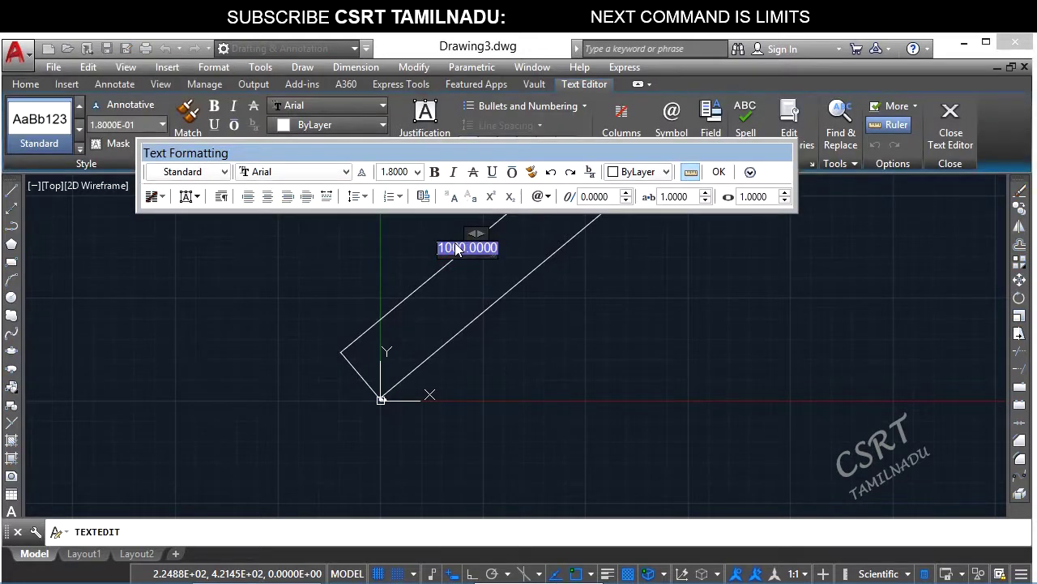
pyautogui.press('Escape')
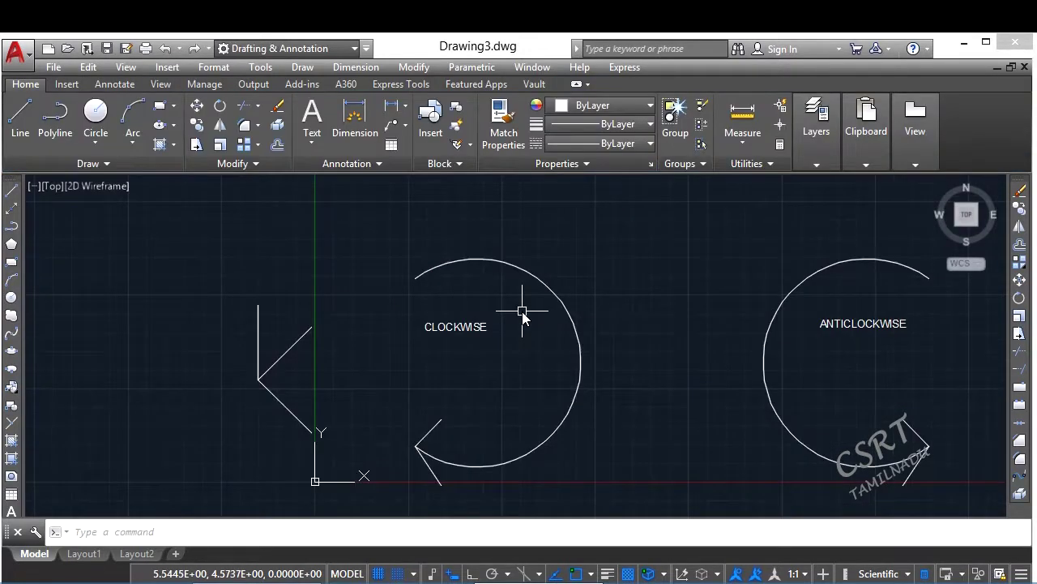
# Reopen Drawing Units with UN and expand the length type list.
pyautogui.write('un')
pyautogui.press('Return')
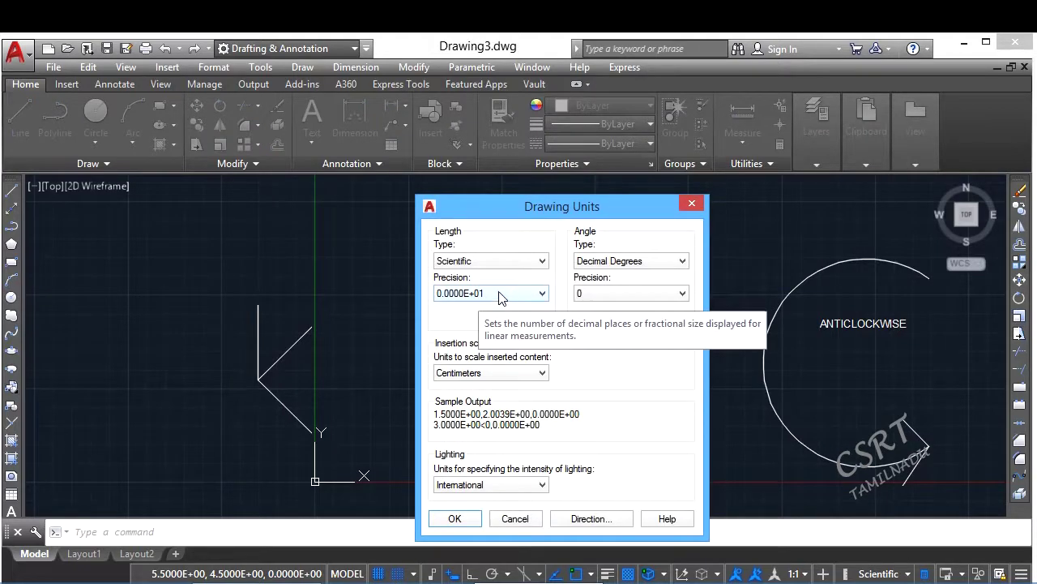
pyautogui.click(487, 261)
# Choose Decimal length units and compare 0.00 and 0.000 precision.
pyautogui.click(470, 285)
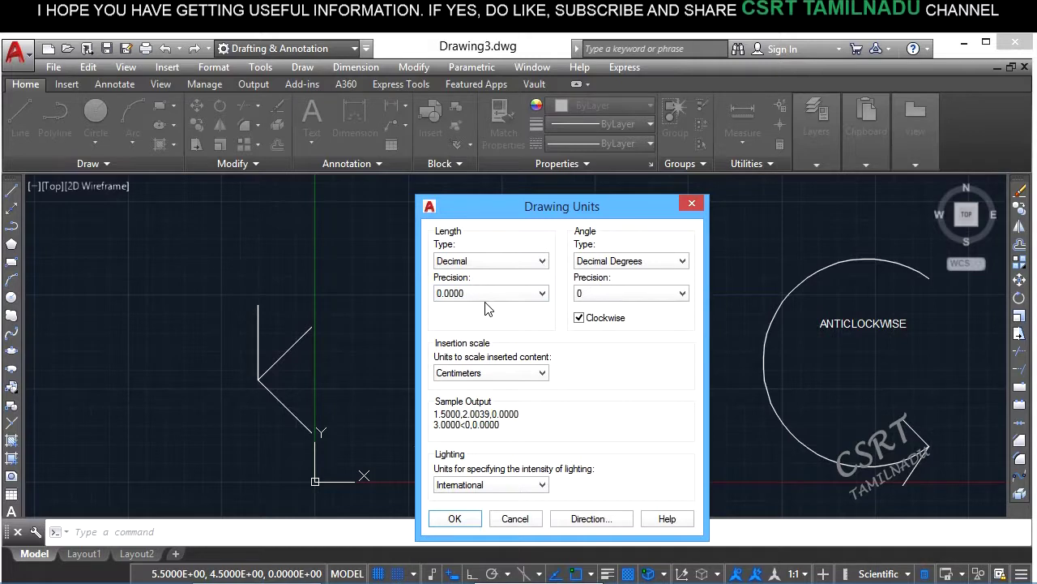
pyautogui.click(491, 295)
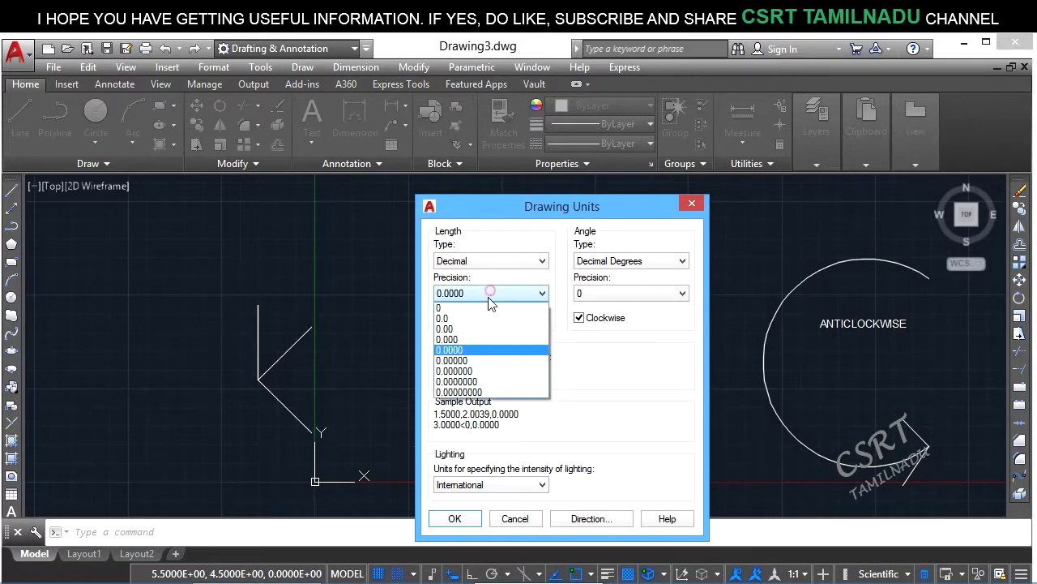
pyautogui.click(456, 331)
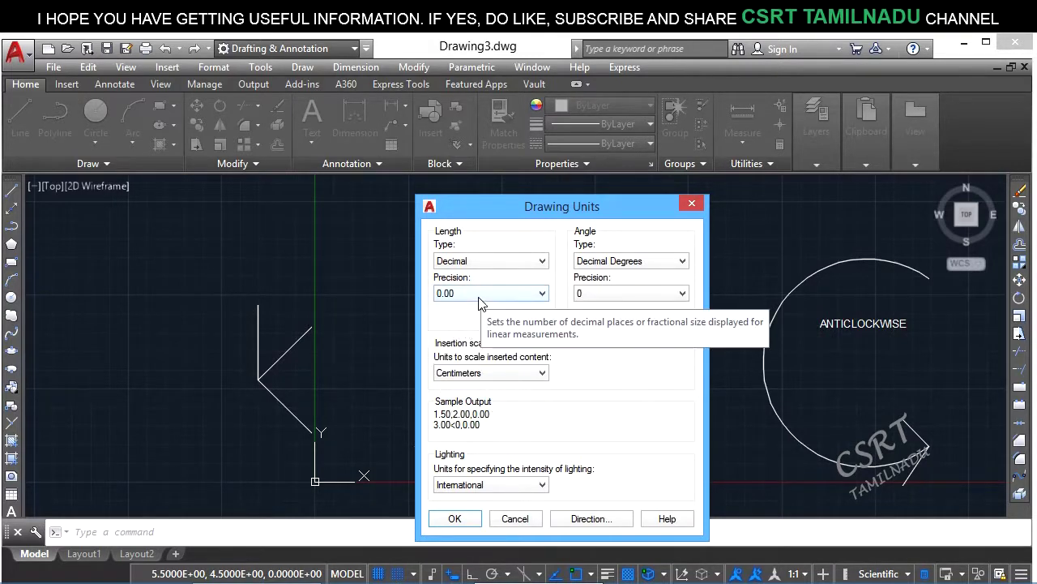
pyautogui.click(479, 296)
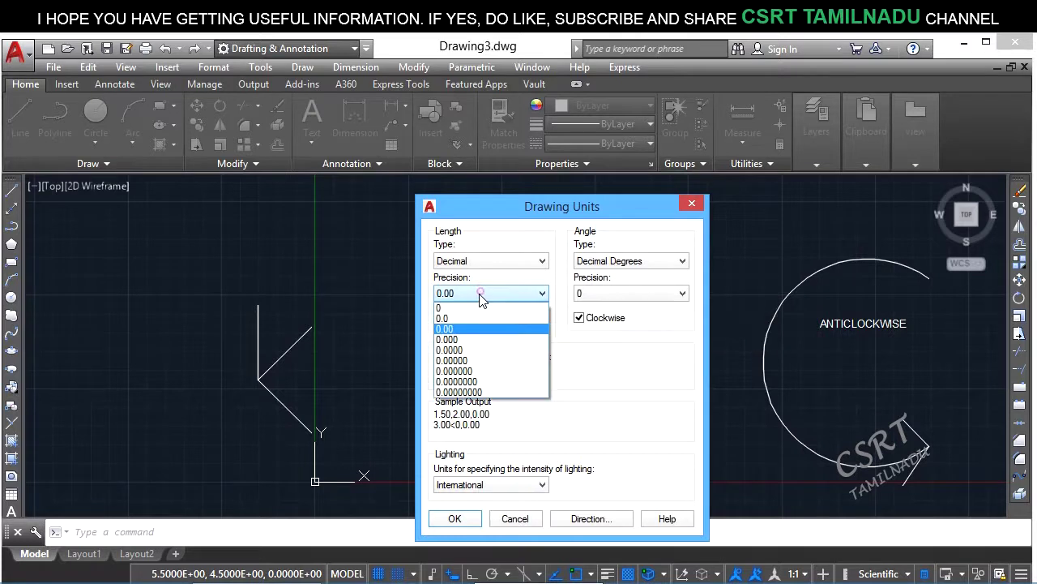
pyautogui.click(476, 340)
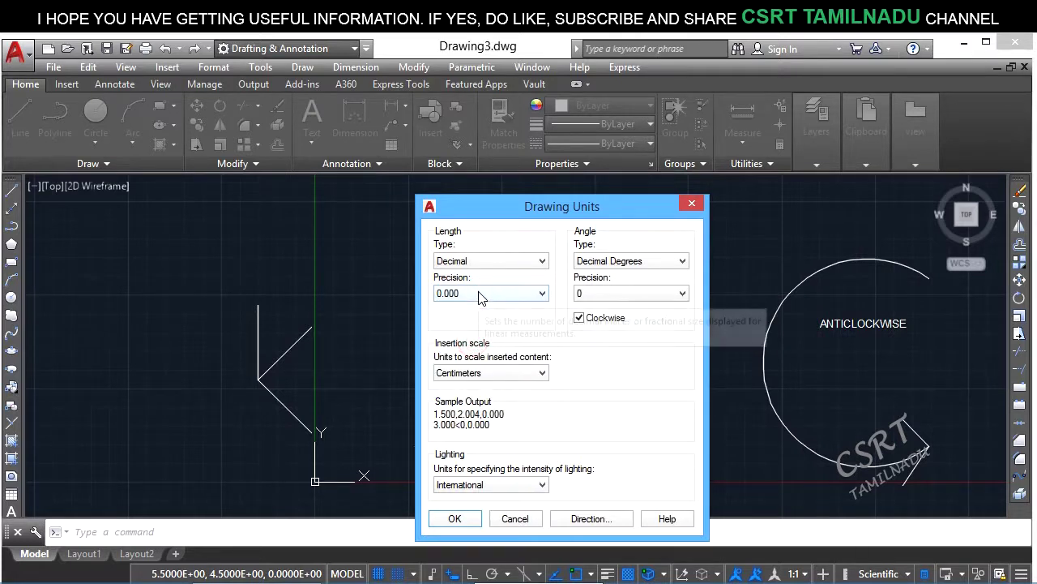
pyautogui.click(479, 295)
pyautogui.click(464, 331)
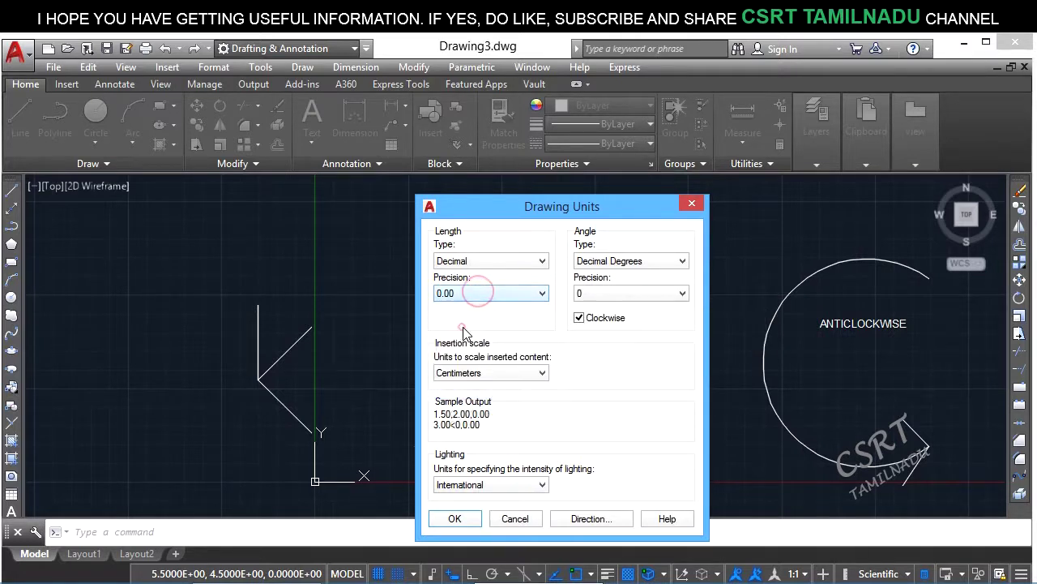
# Try 0.000 and 0.00000000 length precision, then settle on 0.00.
pyautogui.click(502, 298)
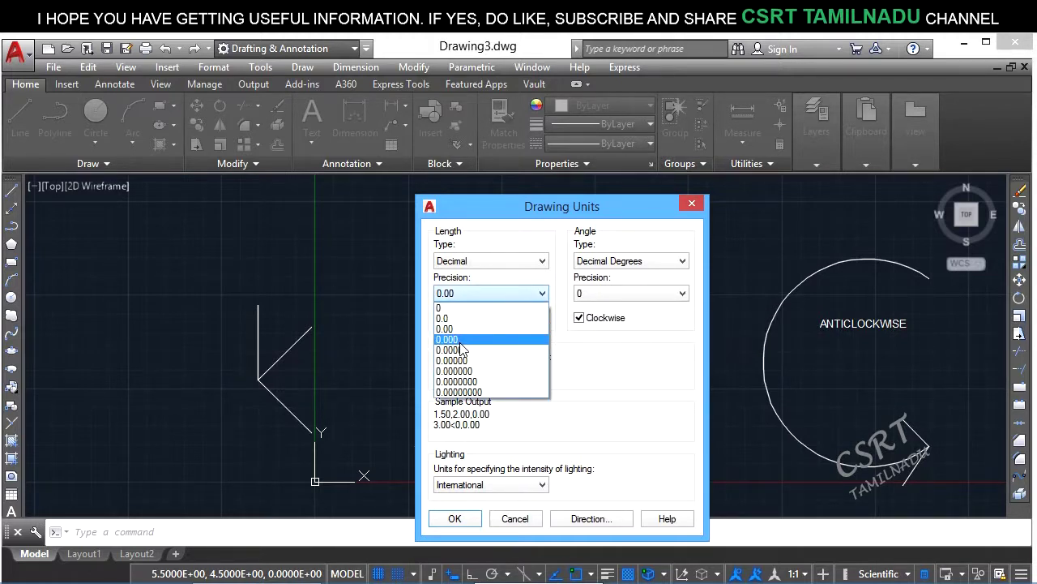
pyautogui.click(470, 341)
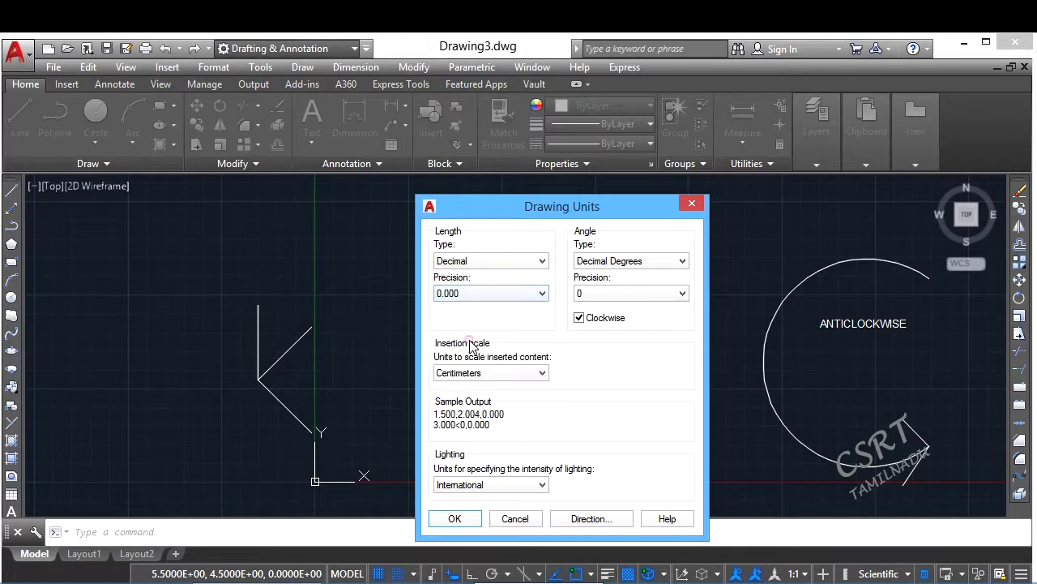
pyautogui.click(489, 296)
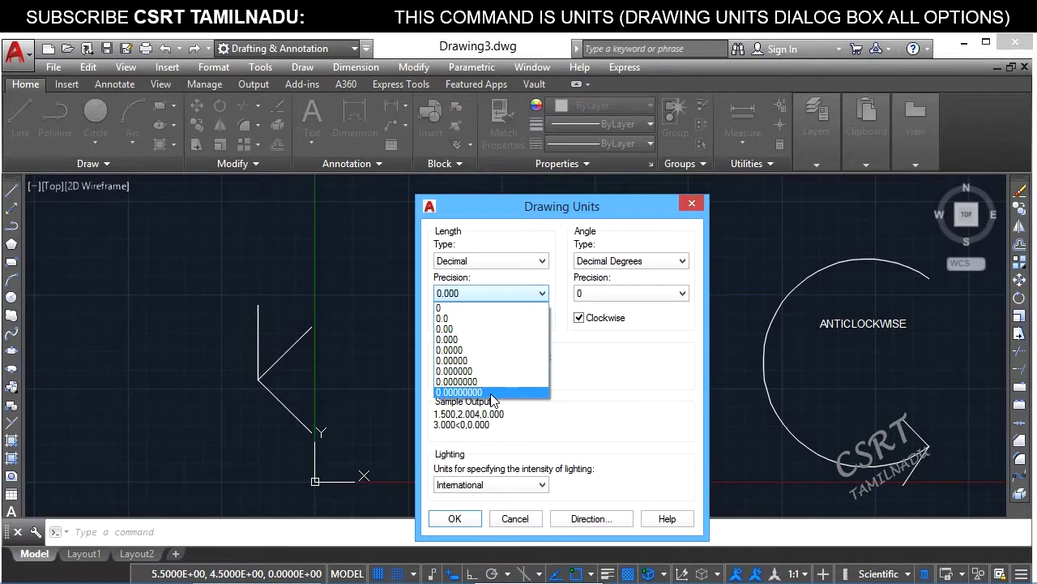
pyautogui.click(492, 394)
pyautogui.click(505, 290)
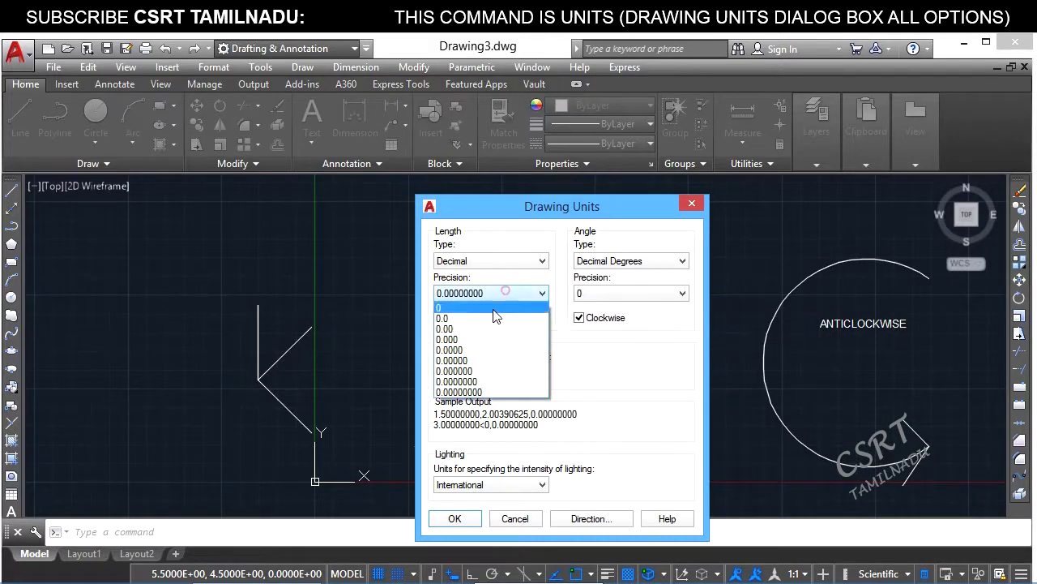
pyautogui.click(477, 330)
# Apply the 0.00 units, draw a short diagonal line, and dimension it reading 2.5000.
pyautogui.click(457, 518)
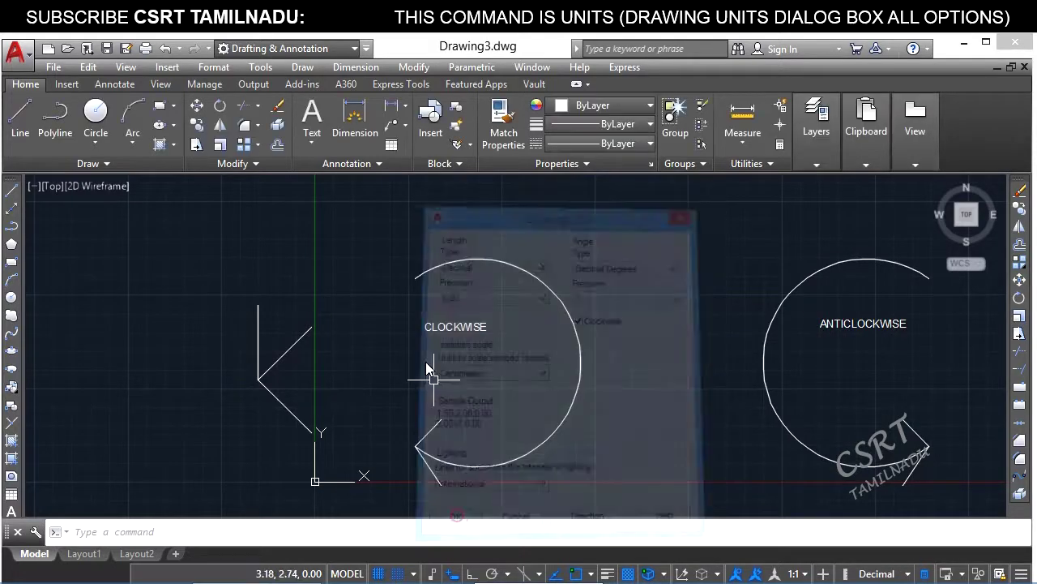
pyautogui.write('l')
pyautogui.press('Return')
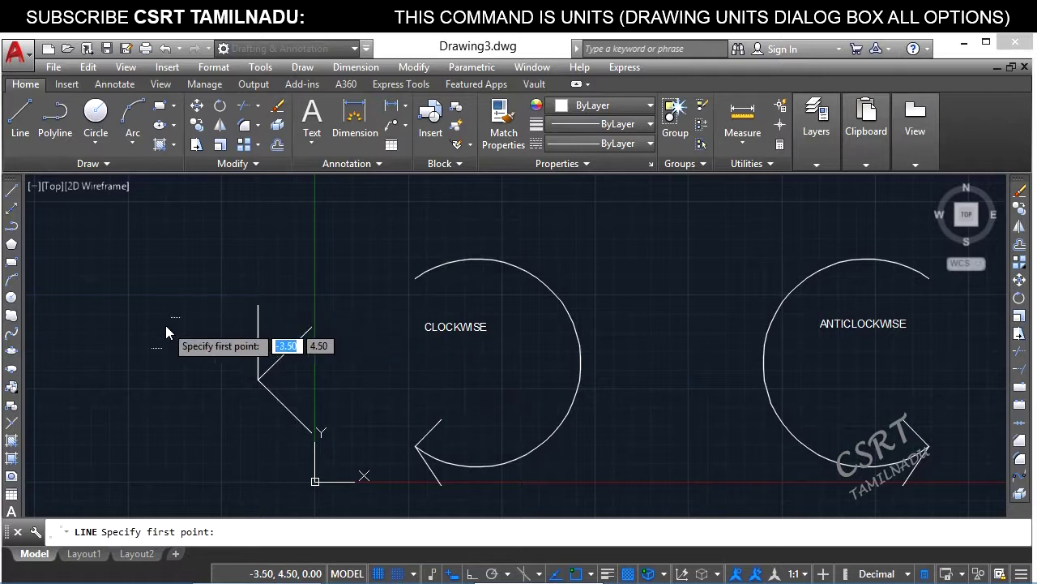
pyautogui.click(165, 333)
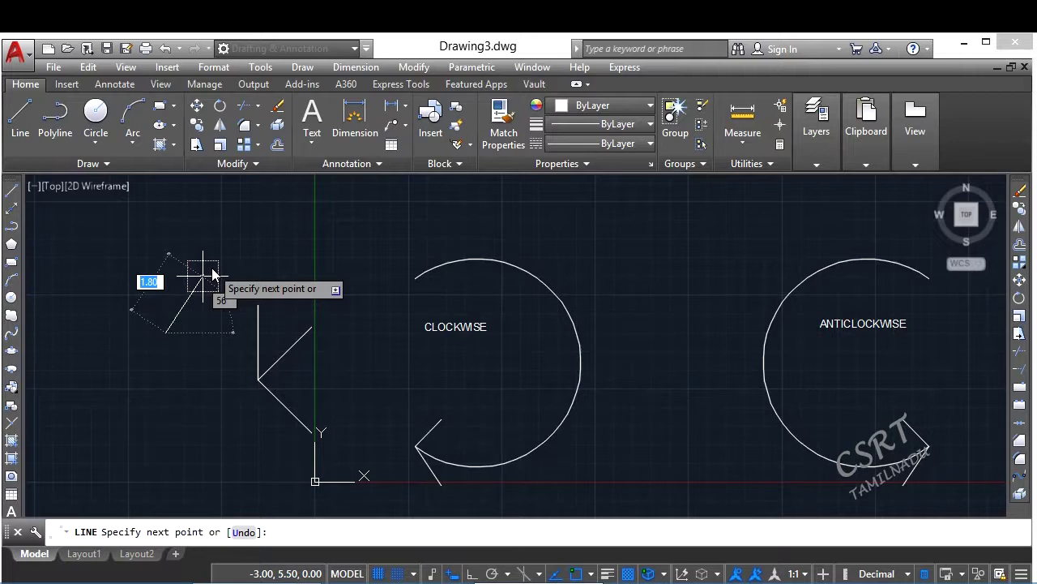
pyautogui.click(221, 258)
pyautogui.press('Return')
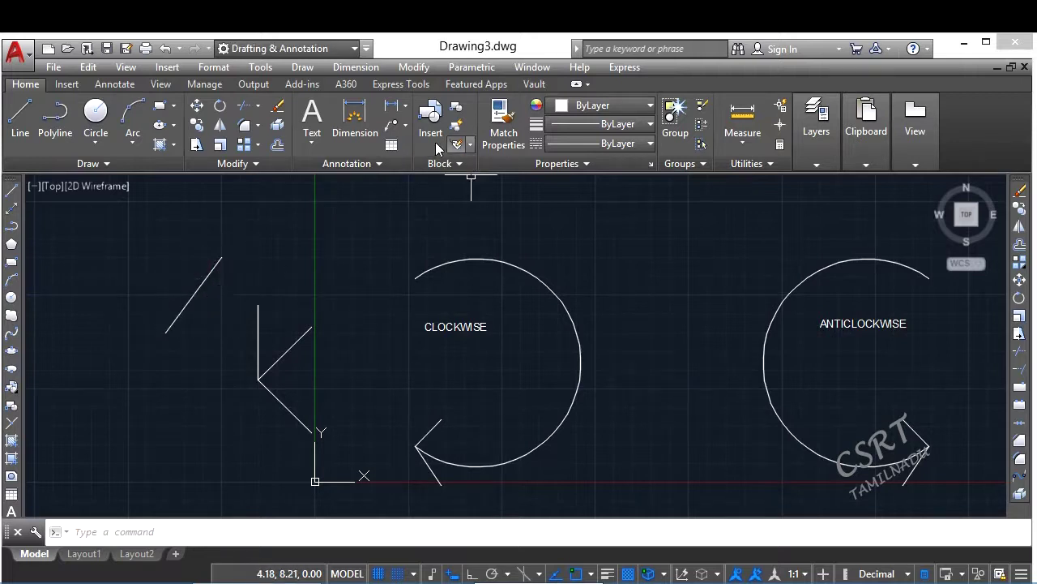
pyautogui.click(354, 114)
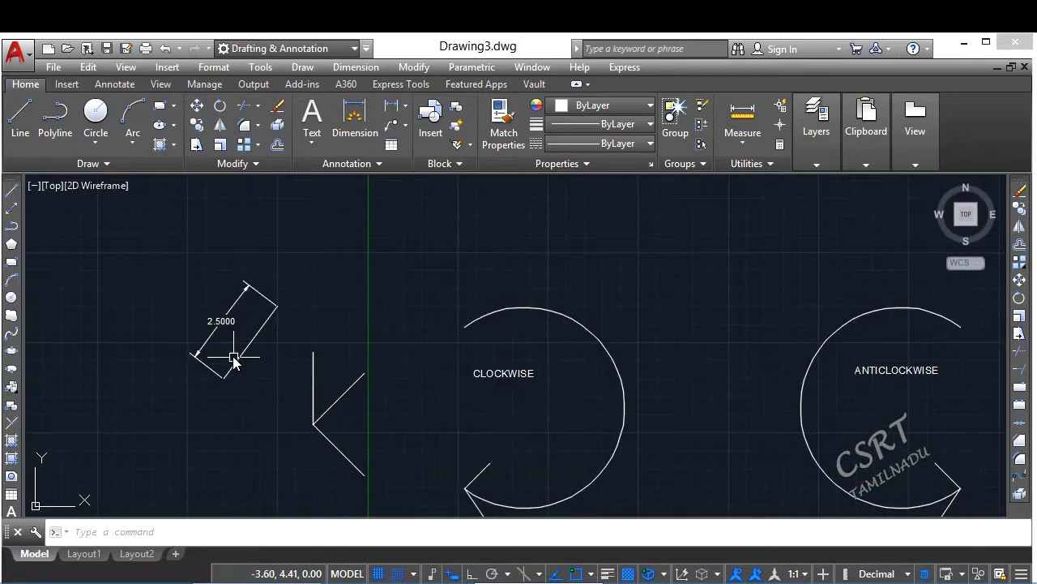
pyautogui.scroll(4, 236, 350)
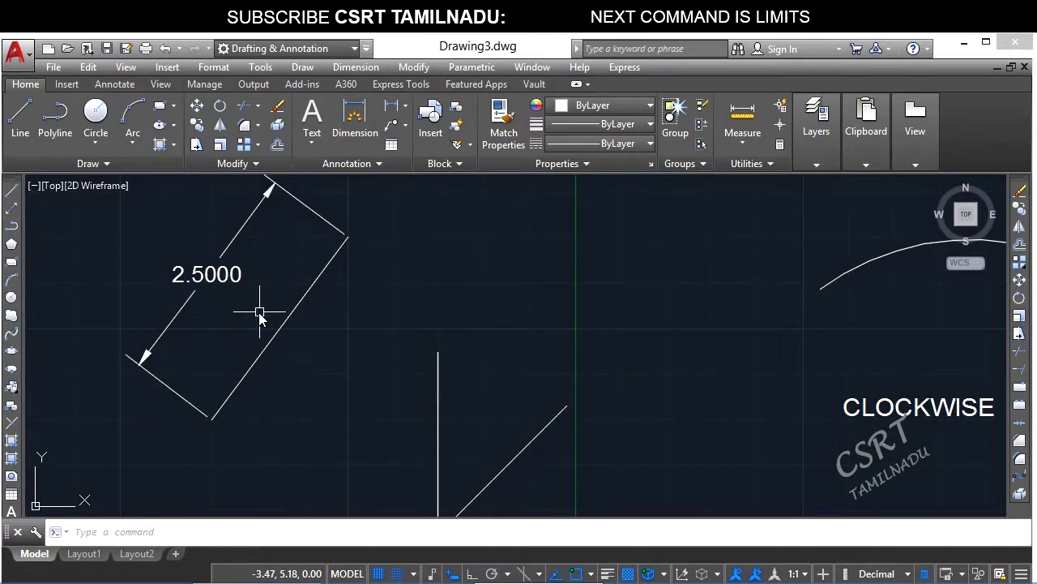
# Set the Standard dimension style's primary units precision to 0.00 via DST so it reads 2.50.
pyautogui.write('DI')
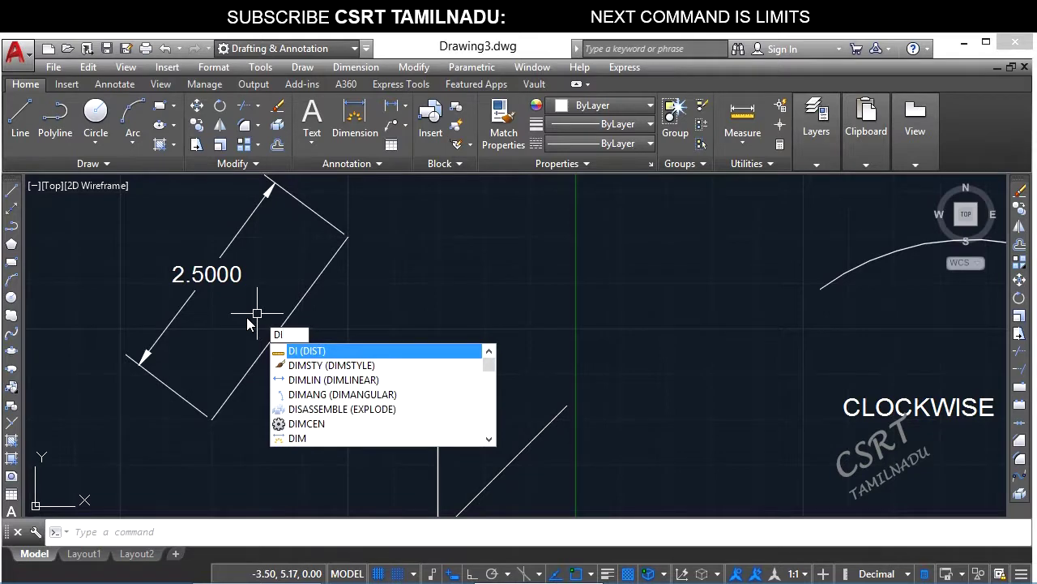
pyautogui.press('Escape')
pyautogui.write('dst')
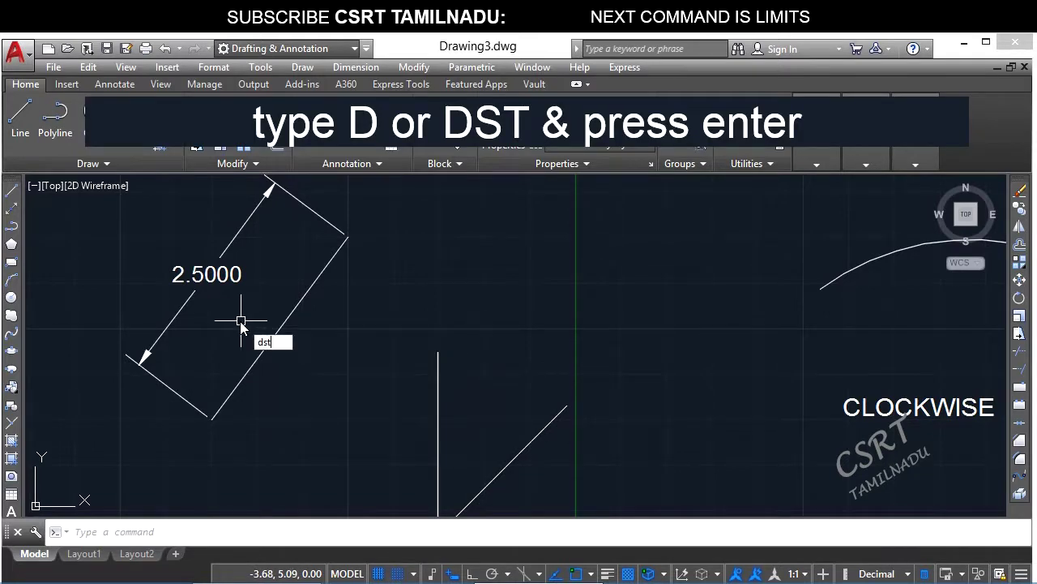
pyautogui.press('Return')
pyautogui.click(687, 283)
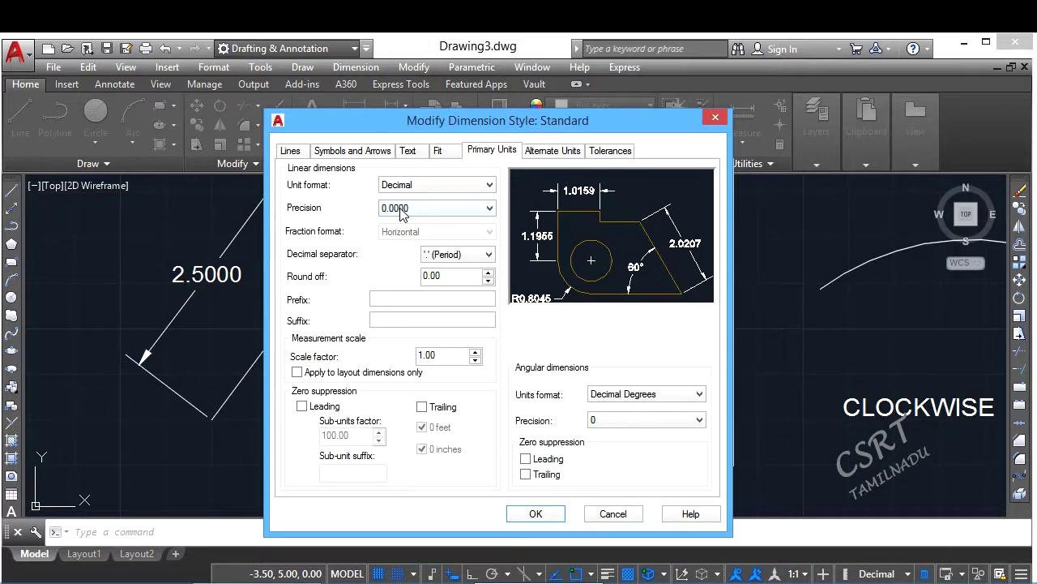
pyautogui.click(402, 209)
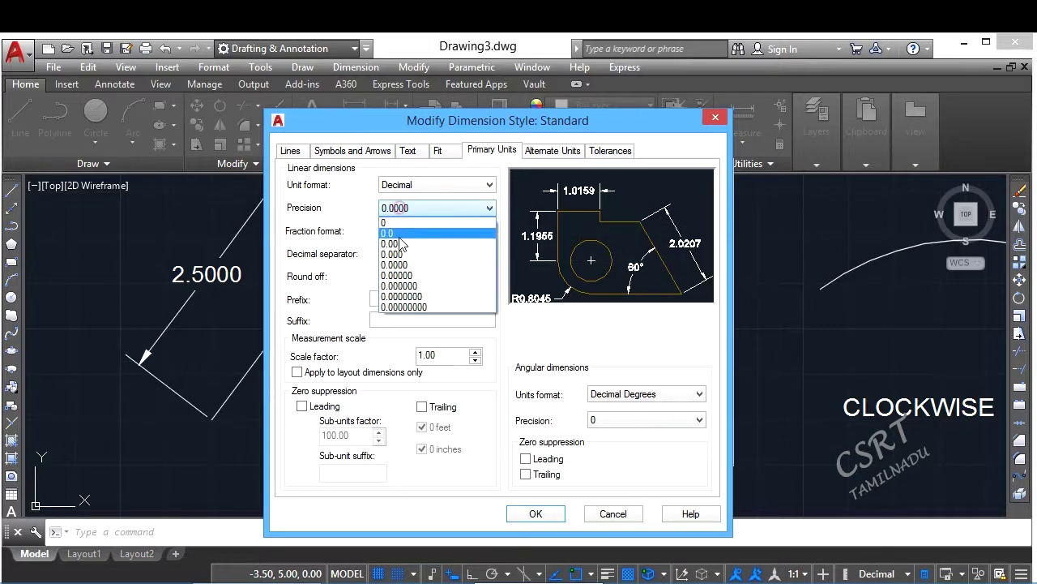
pyautogui.click(397, 242)
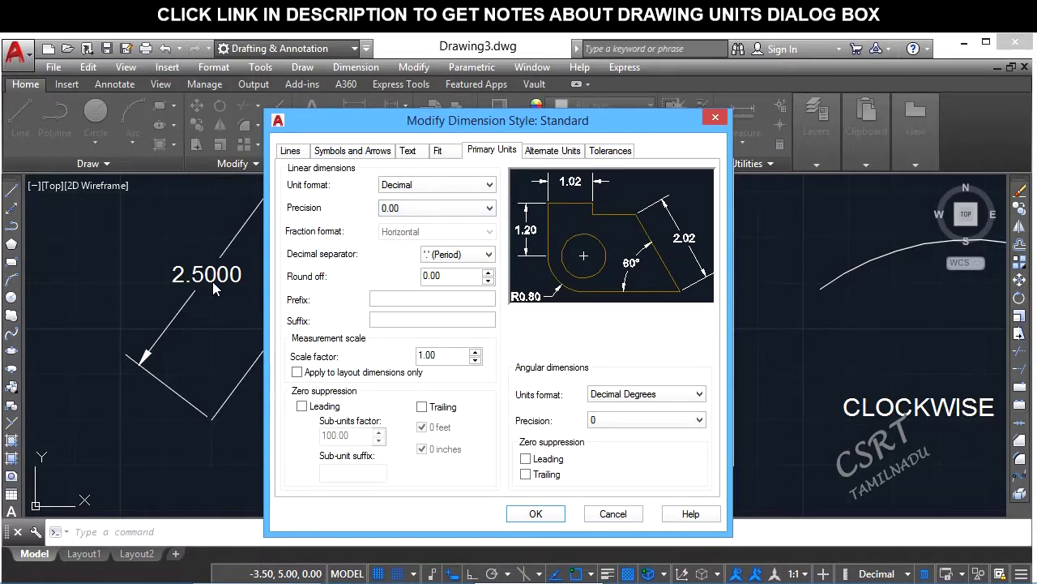
pyautogui.click(544, 516)
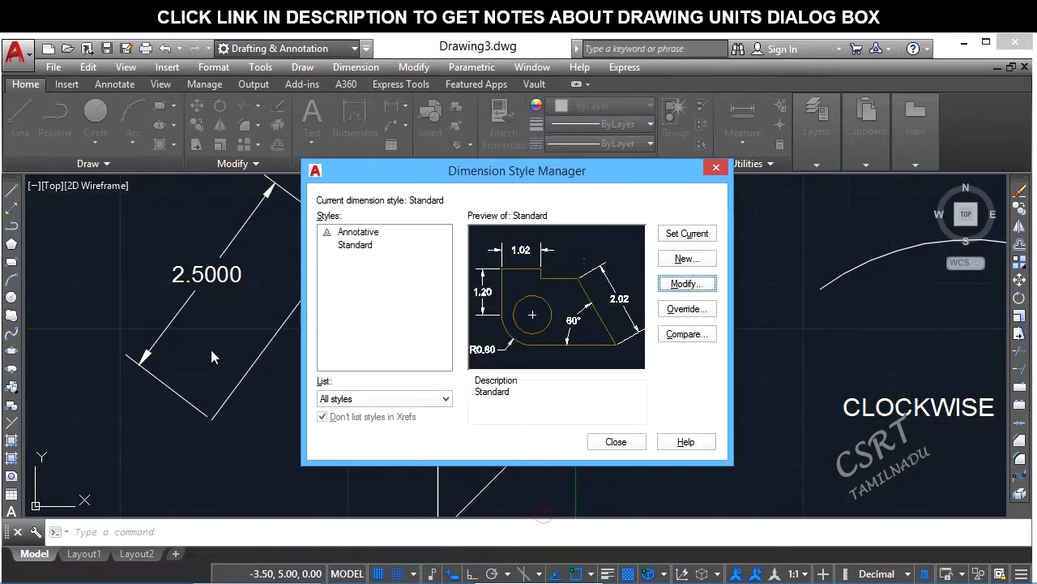
pyautogui.click(616, 441)
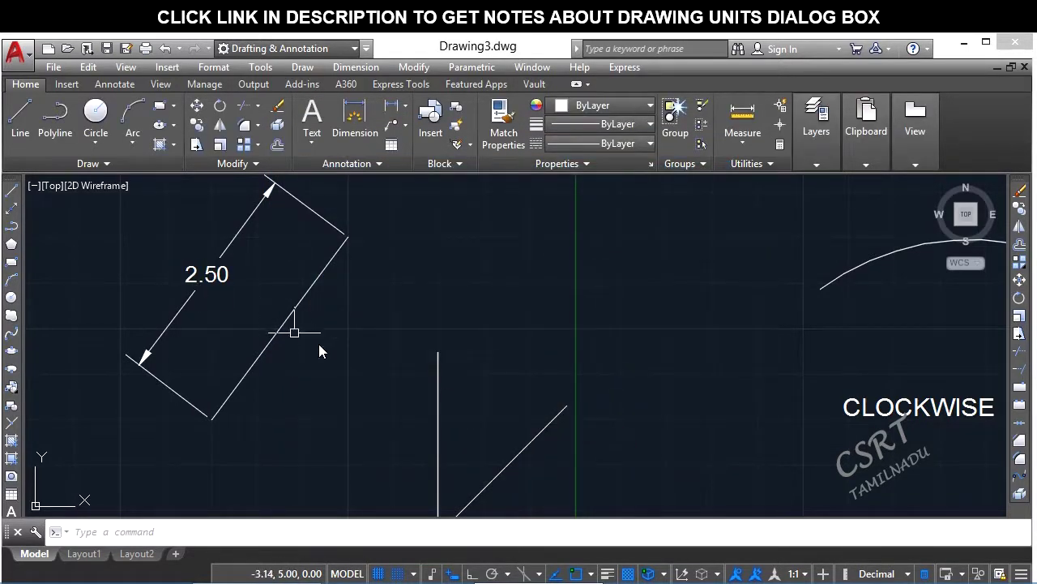
# Reopen Drawing Units with UN and switch angles to Deg/Min/Sec and back to Decimal Degrees.
pyautogui.write('un')
pyautogui.press('Return')
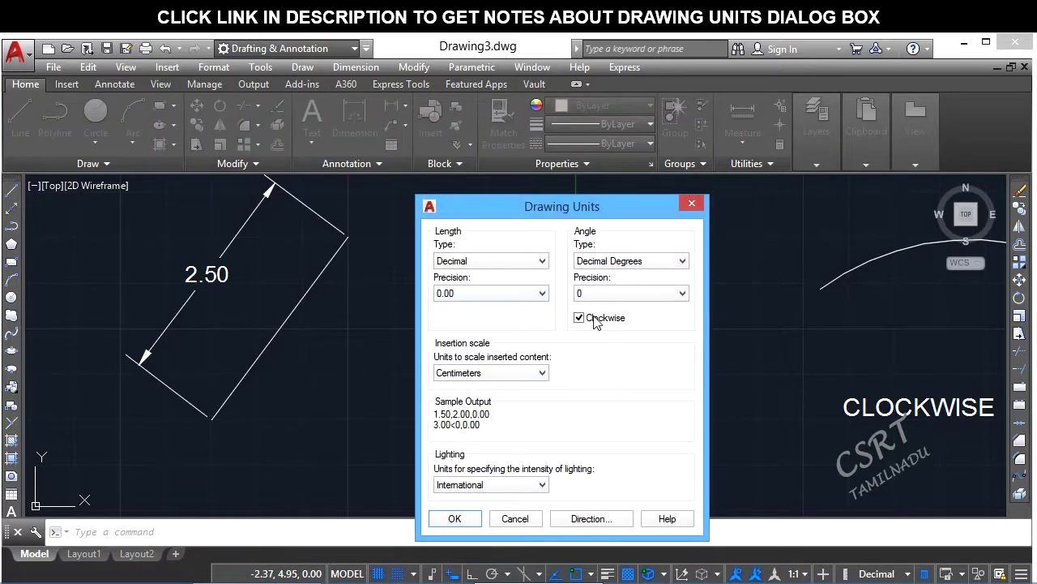
pyautogui.click(616, 261)
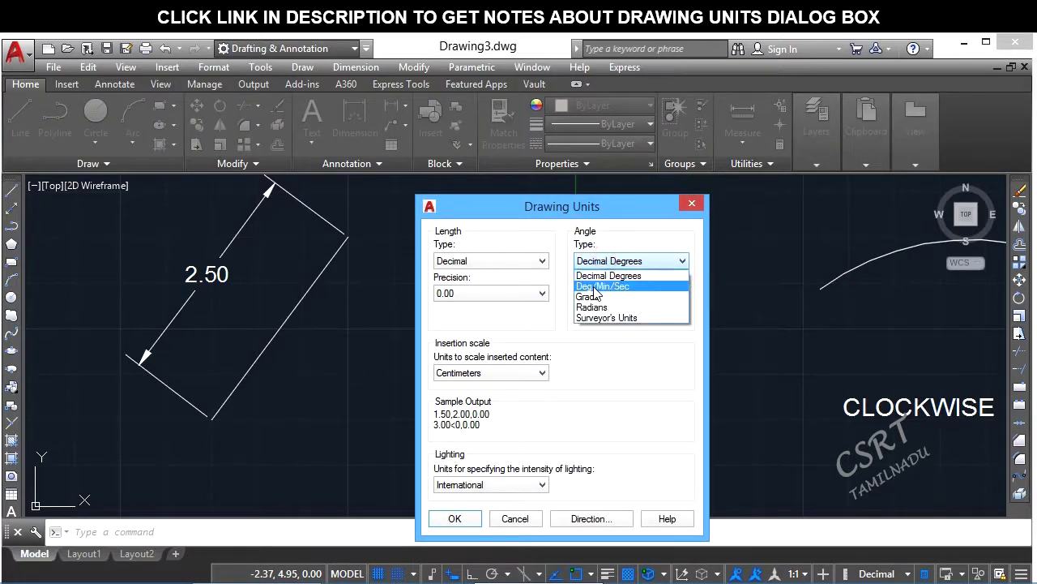
pyautogui.click(596, 287)
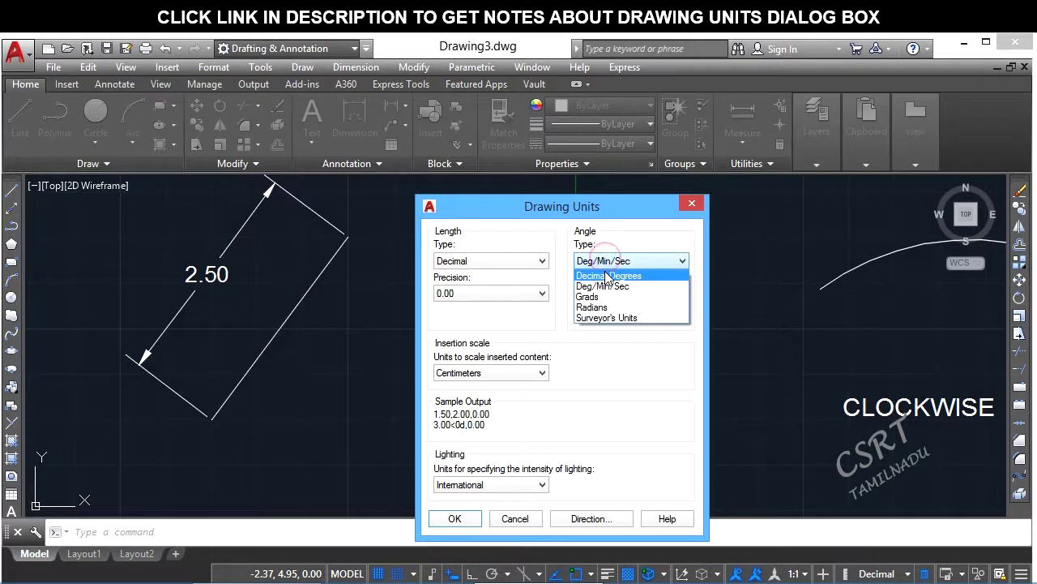
pyautogui.click(606, 276)
pyautogui.click(608, 261)
pyautogui.click(606, 276)
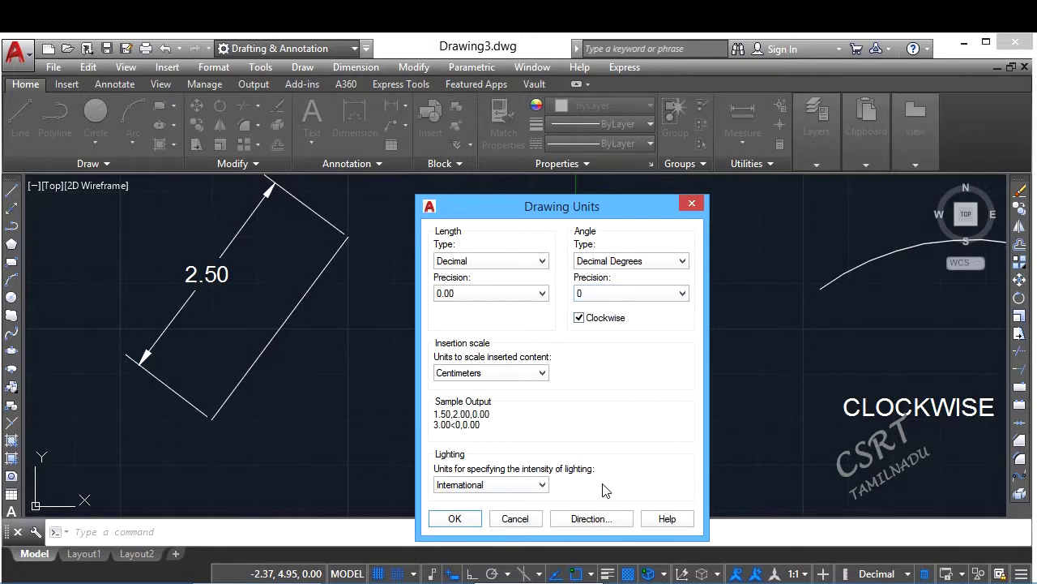
# Switch angles to Deg/Min/Sec again, browse the angle types, and return to Decimal Degrees.
pyautogui.click(612, 264)
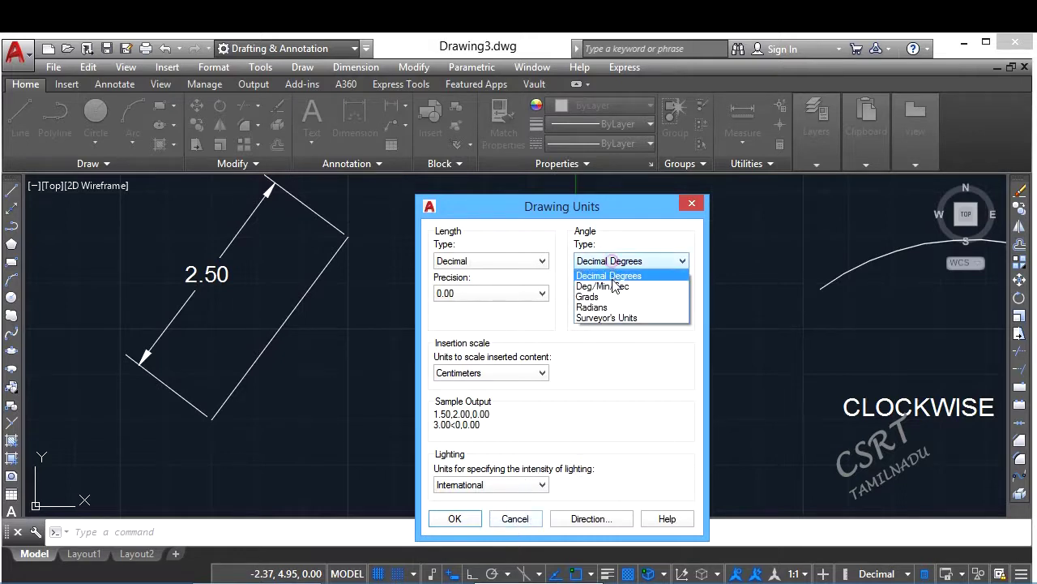
pyautogui.click(626, 283)
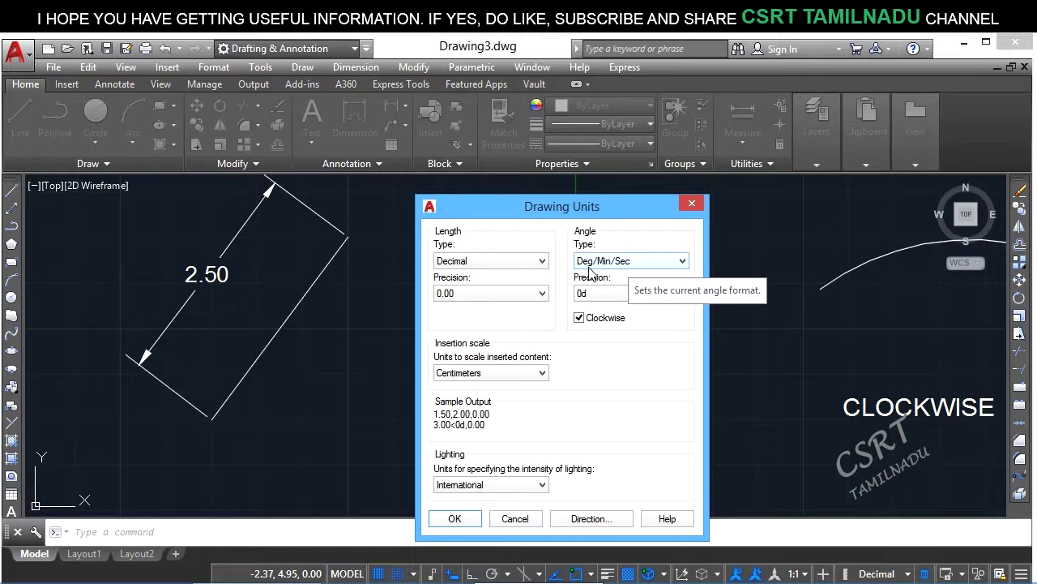
pyautogui.click(608, 264)
pyautogui.click(609, 284)
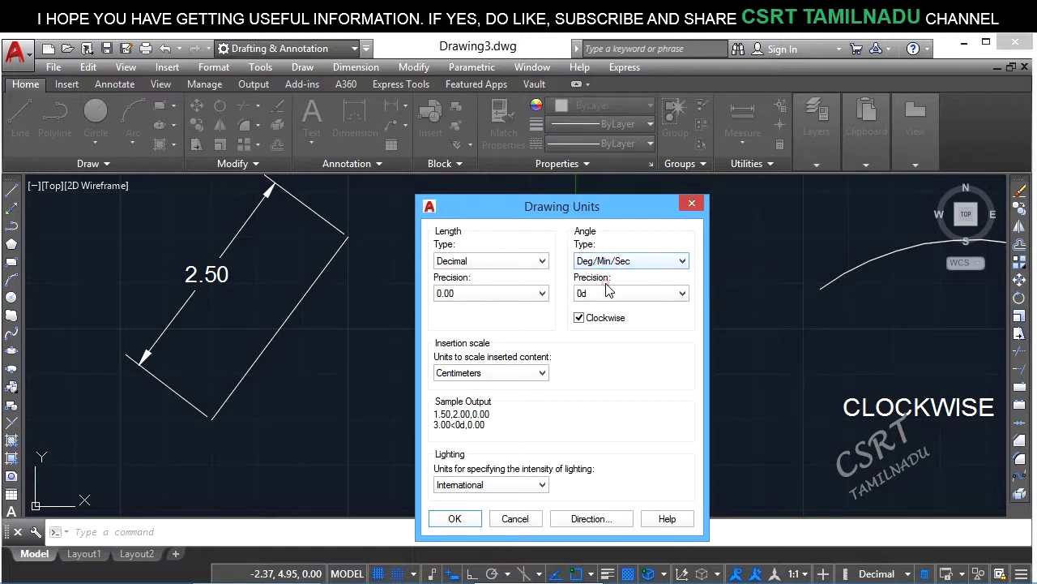
pyautogui.click(608, 261)
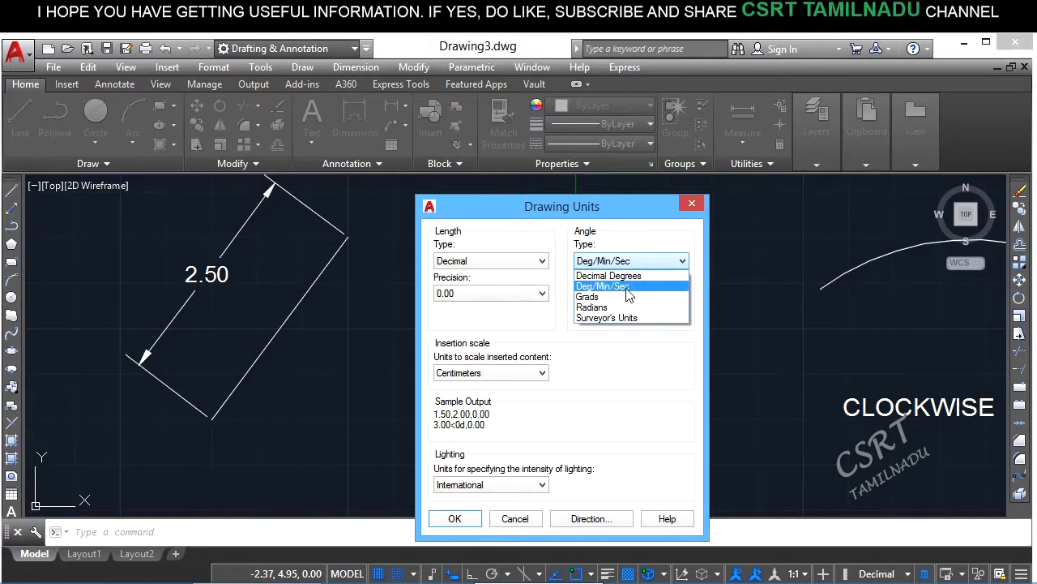
pyautogui.click(629, 257)
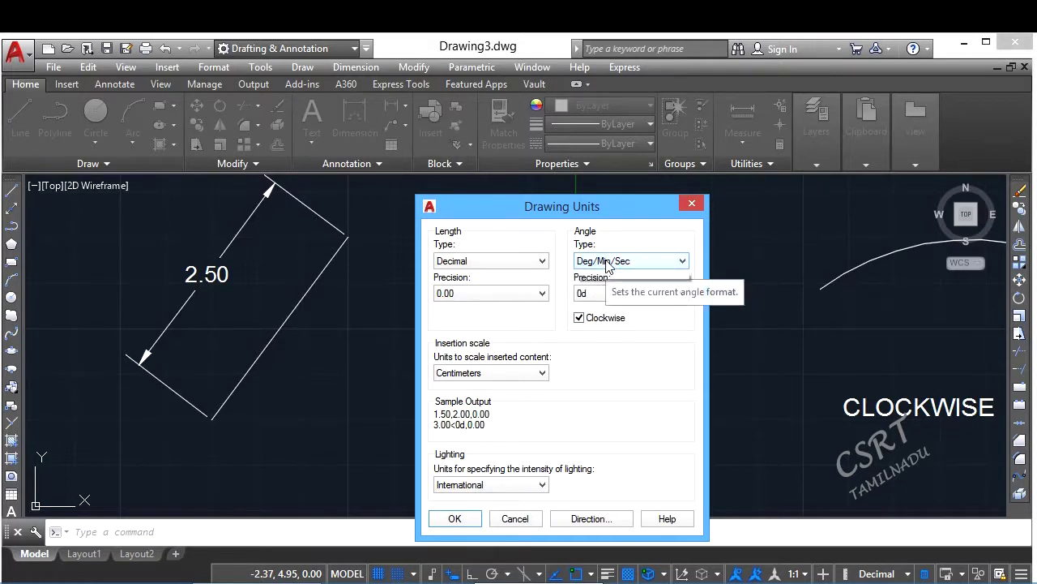
pyautogui.click(629, 261)
pyautogui.click(608, 276)
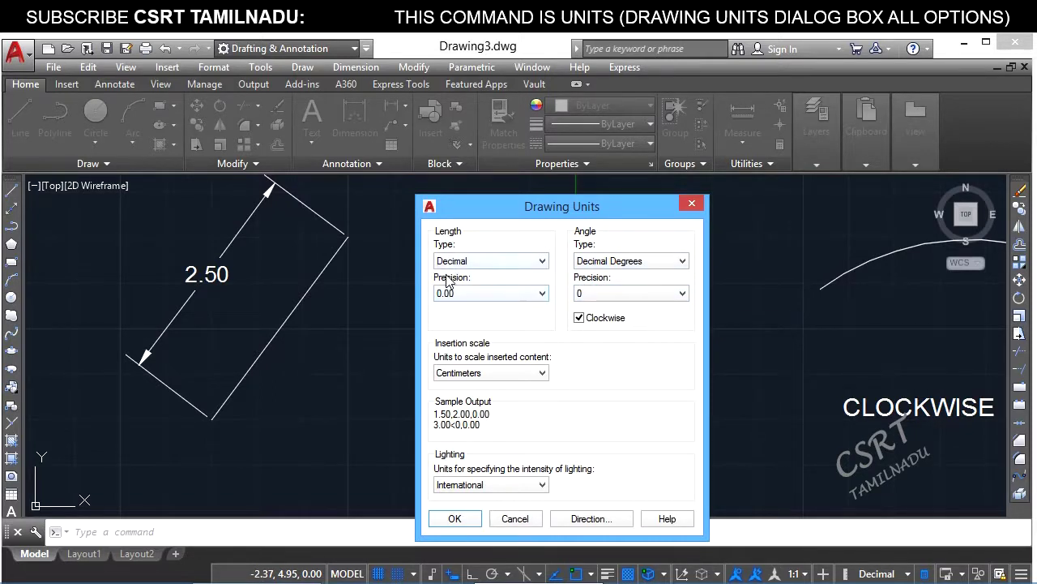
# Set angle precision to 0.0, browse the other precisions, then move and close Drawing Units.
pyautogui.click(600, 294)
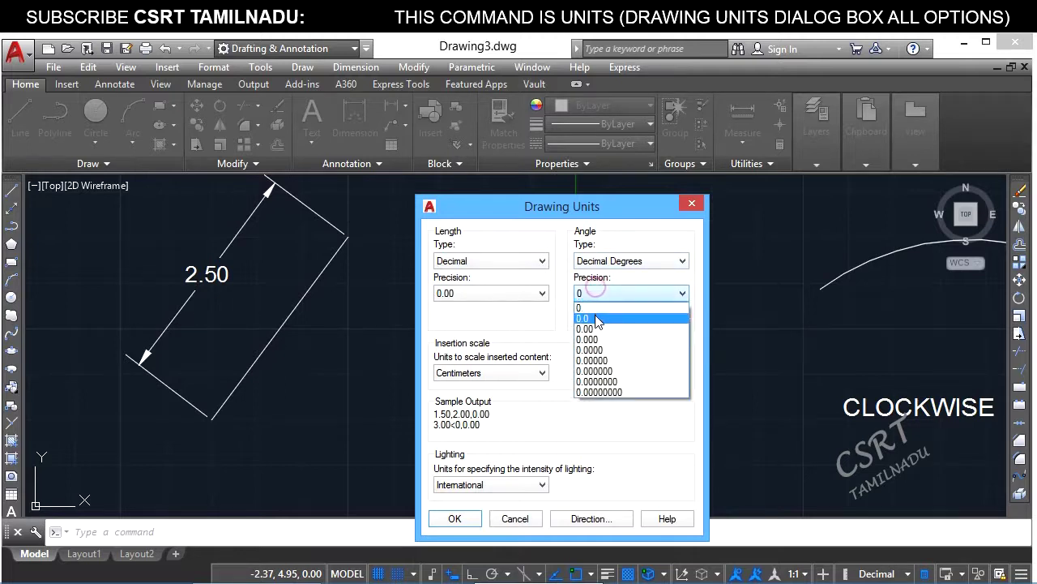
pyautogui.click(597, 319)
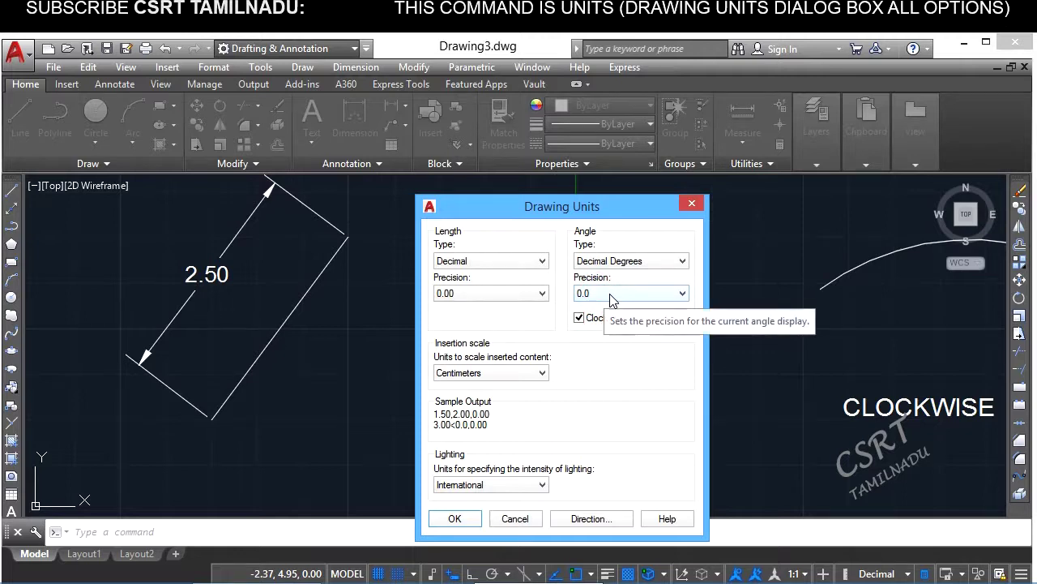
pyautogui.click(610, 295)
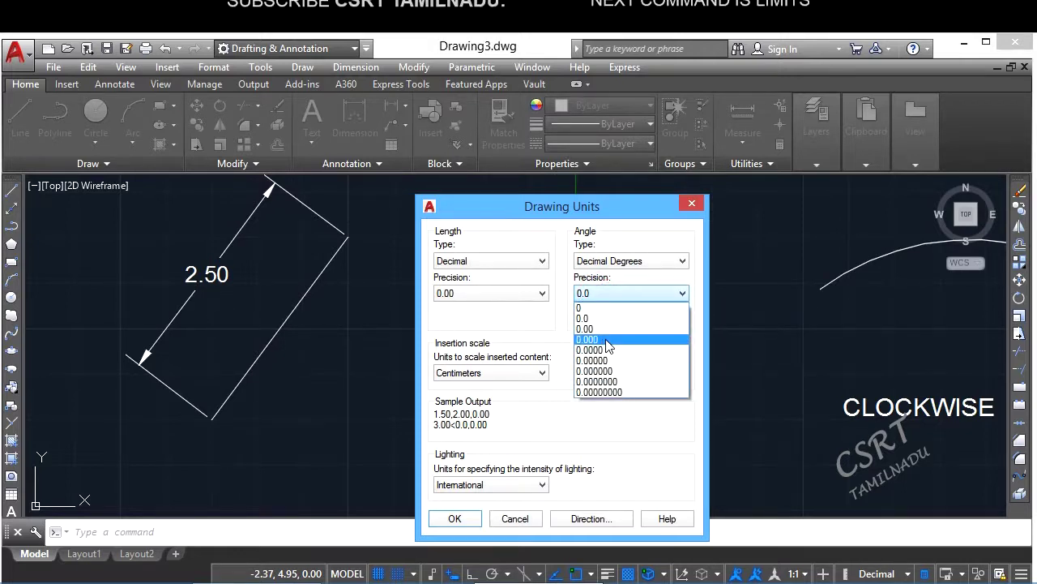
pyautogui.click(597, 294)
pyautogui.click(598, 294)
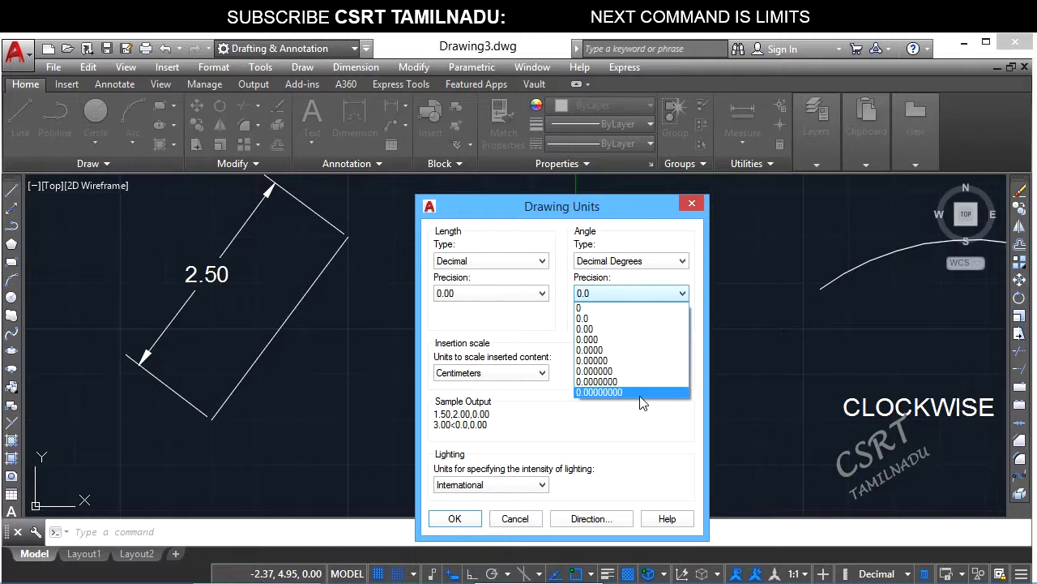
pyautogui.click(567, 207)
pyautogui.moveTo(567, 207); pyautogui.dragTo(533, 154)
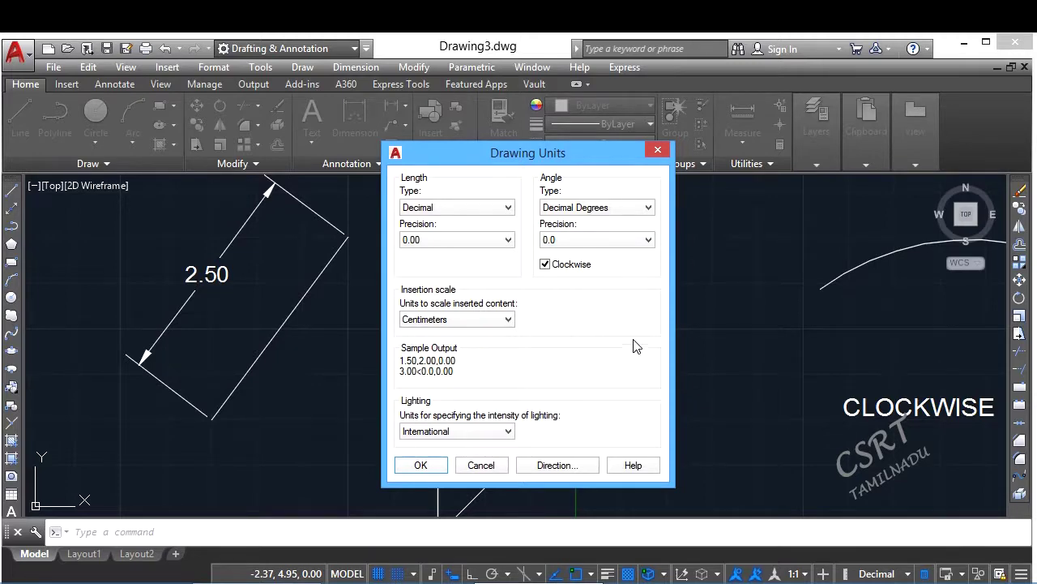
pyautogui.click(655, 153)
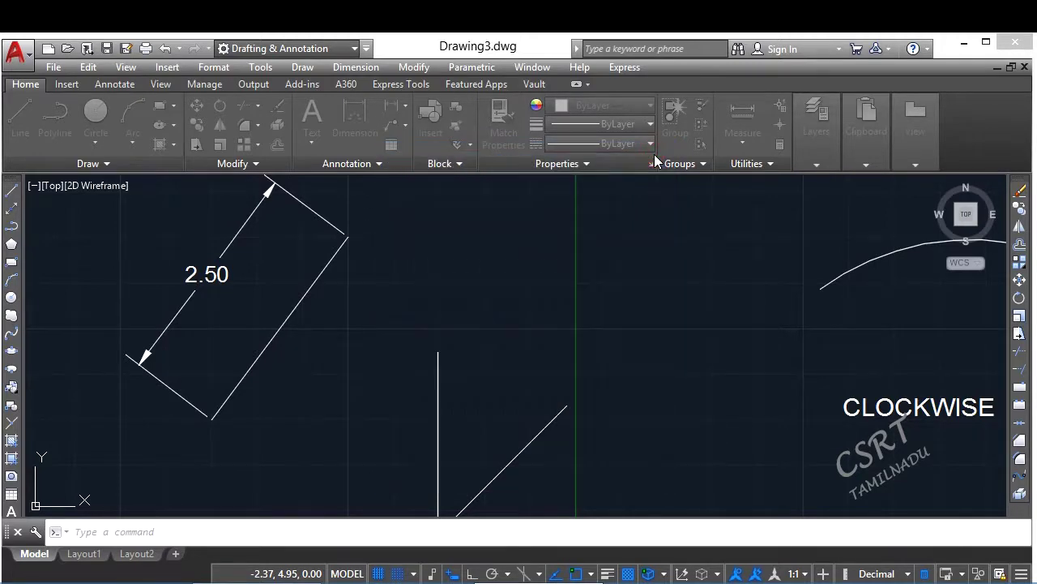